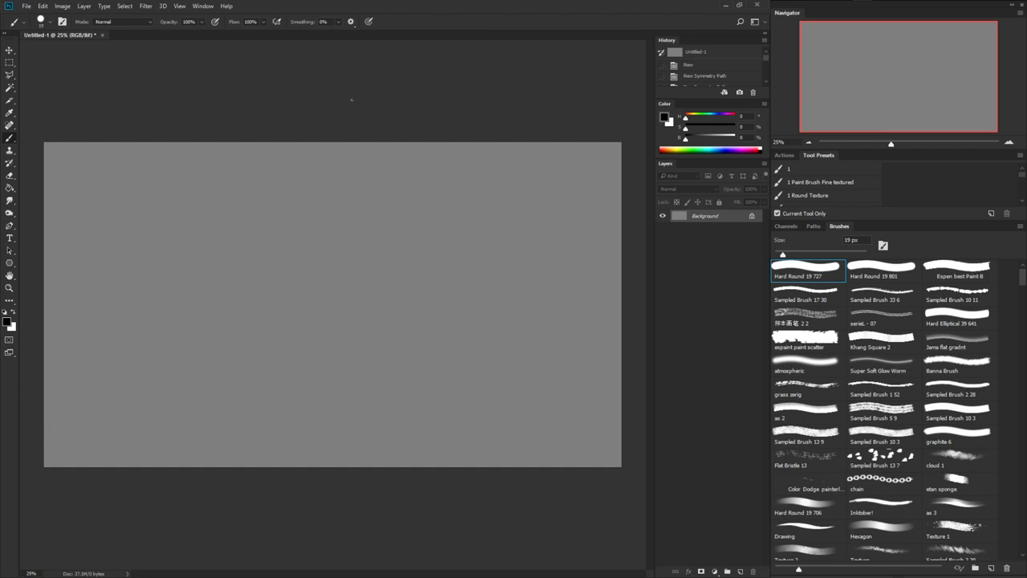
click(26, 7)
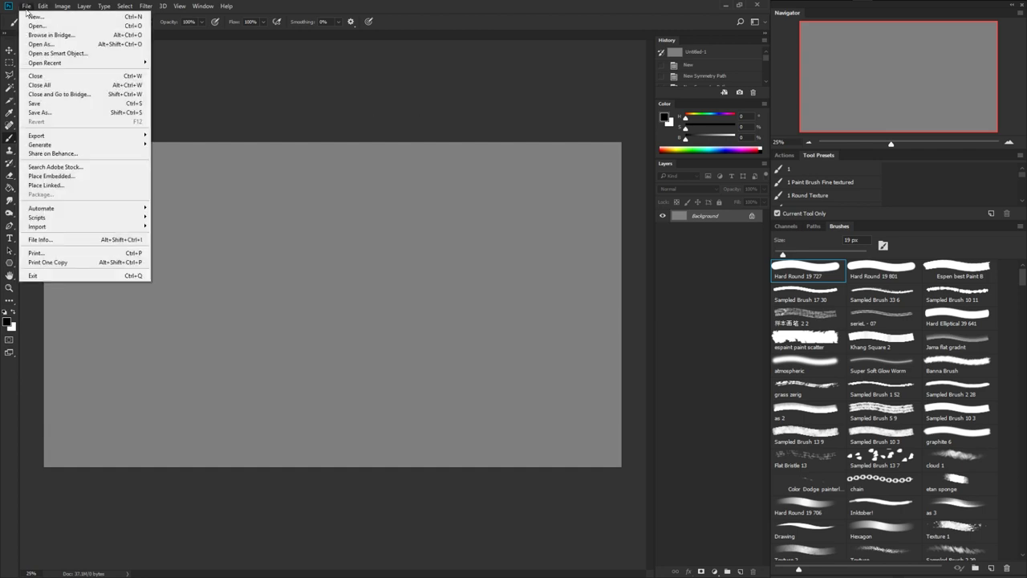
click(27, 8)
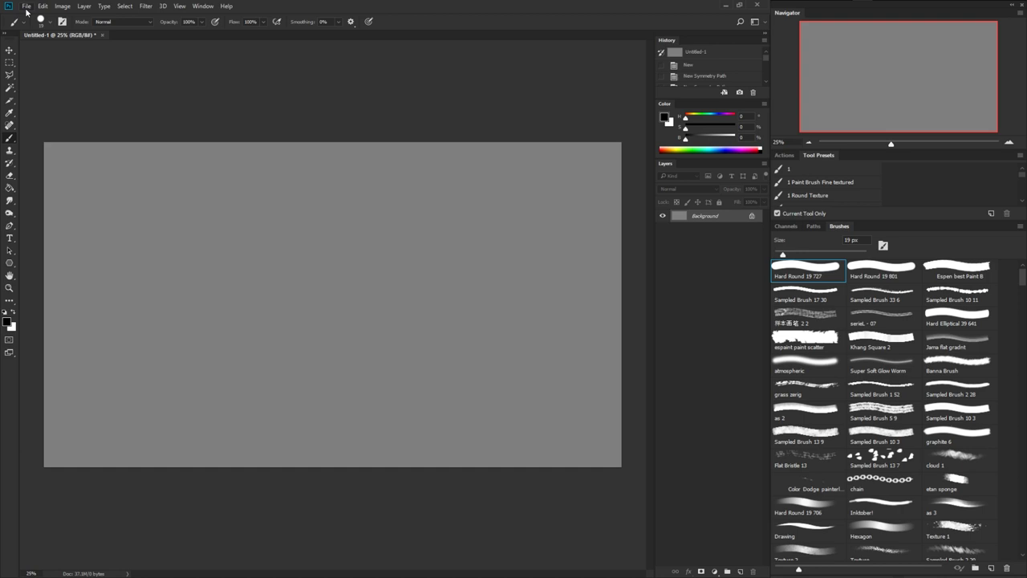
click(27, 8)
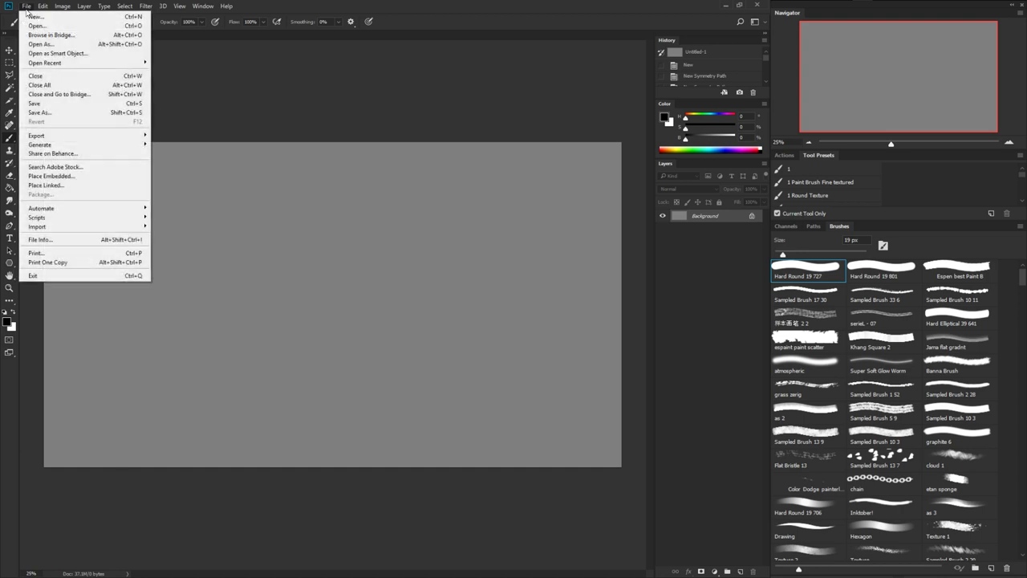
click(27, 8)
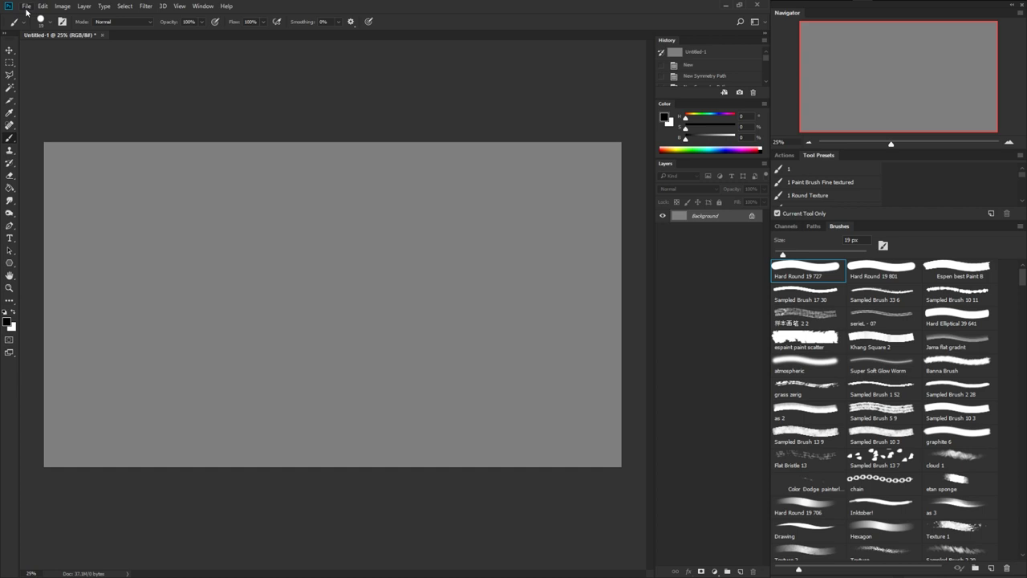
click(26, 8)
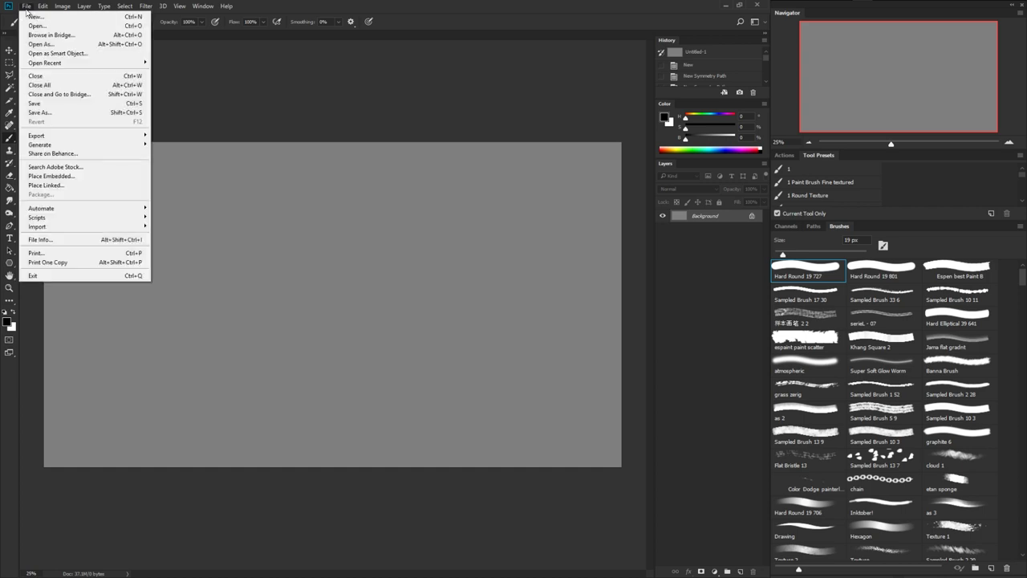
click(26, 8)
Turn on Enable Paint Symmetry in the Technology Previews preferences and apply the change
click(43, 6)
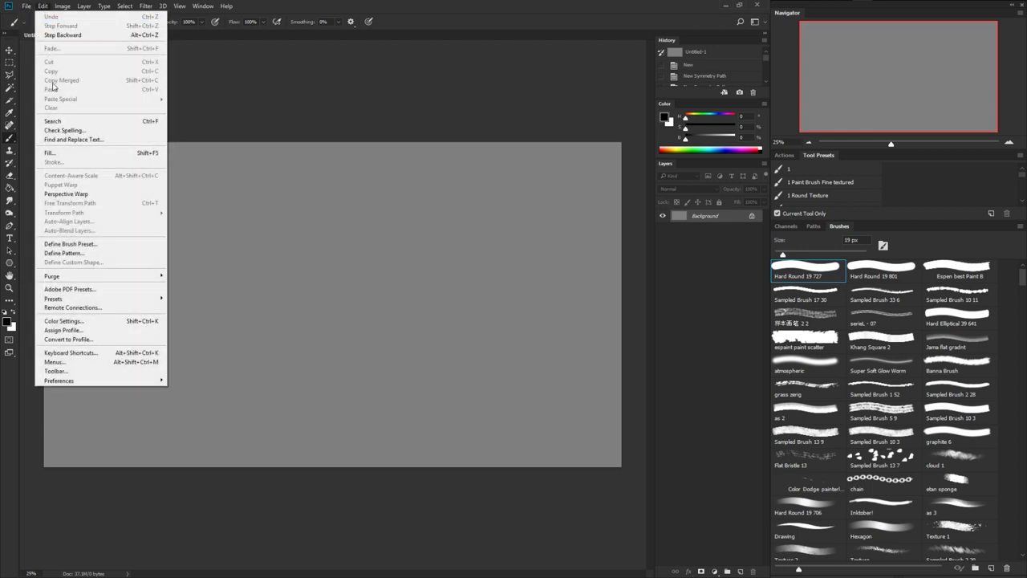
mouse_move(81, 381)
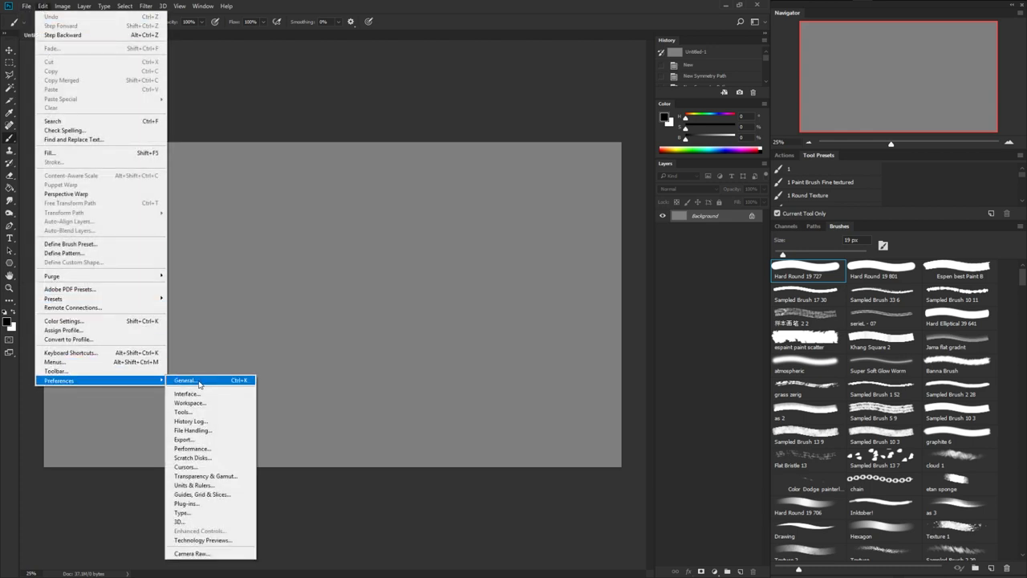
click(201, 540)
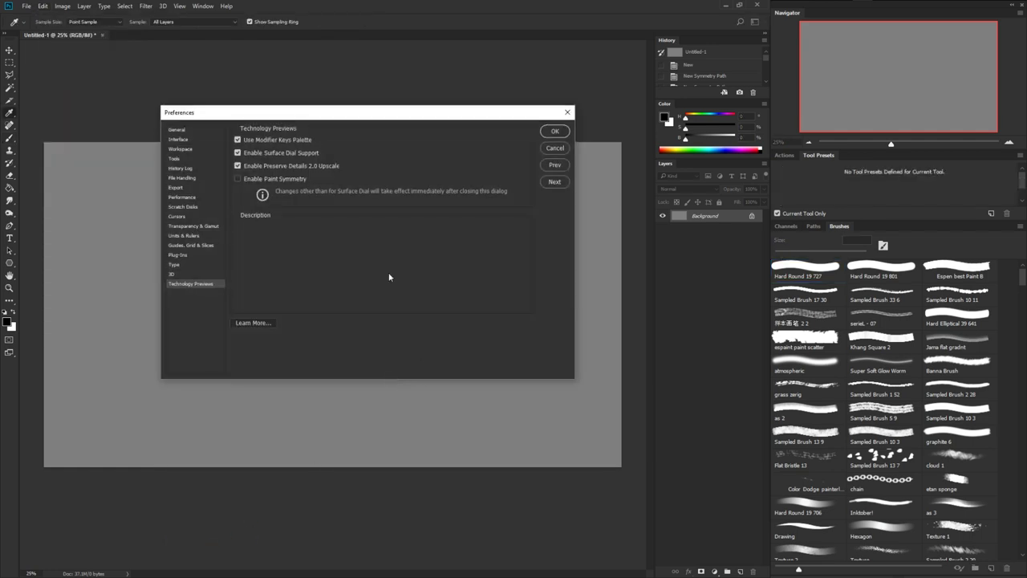
click(182, 130)
click(180, 140)
click(178, 187)
click(189, 284)
click(238, 180)
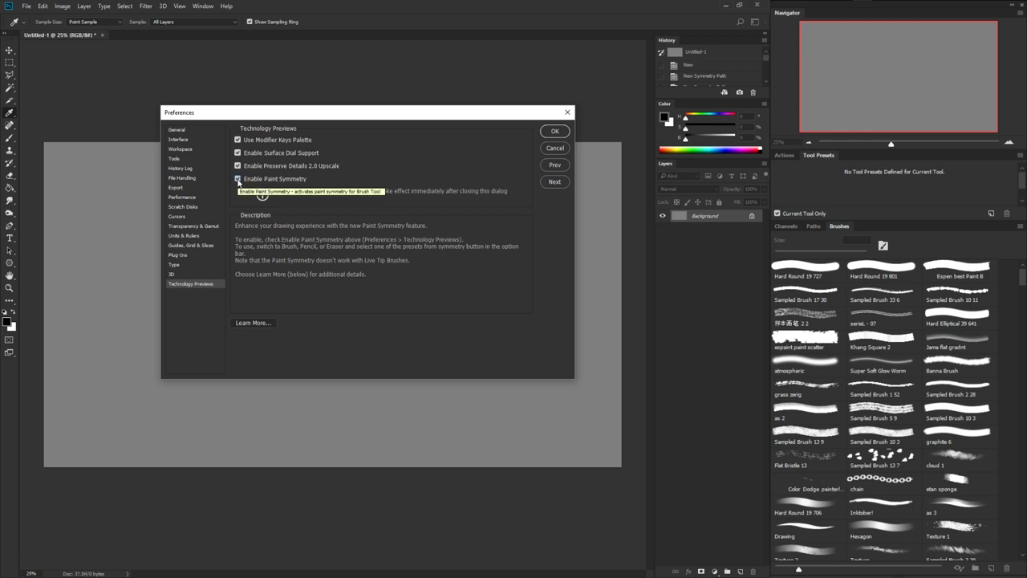
click(553, 132)
Activate the Brush tool and examine the available paint symmetry types
key(b)
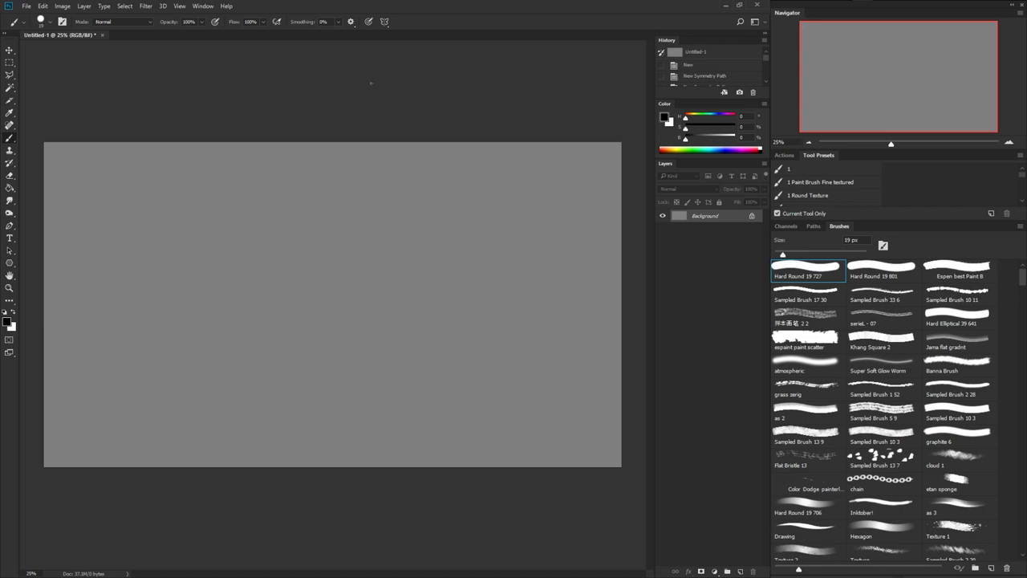
click(386, 22)
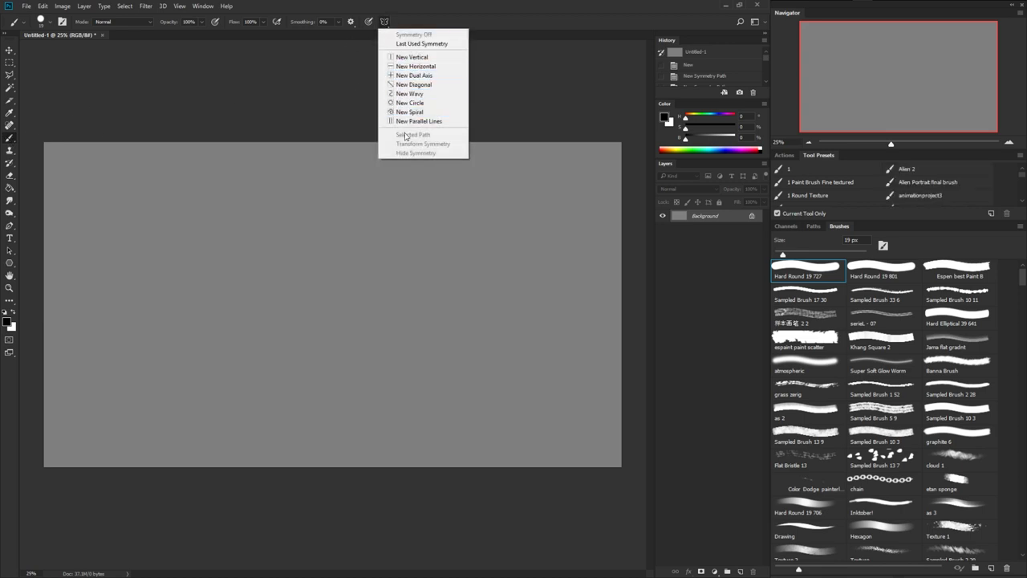
click(388, 21)
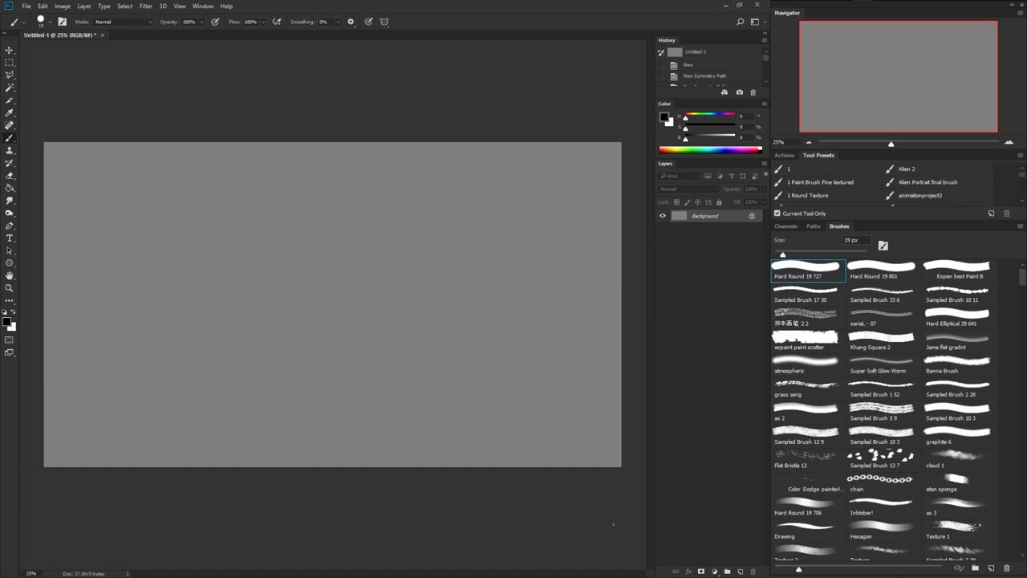
Add a new layer and place a vertical symmetry axis at about X 2329 px, Y 1271.5 px for the Brush tool
click(740, 572)
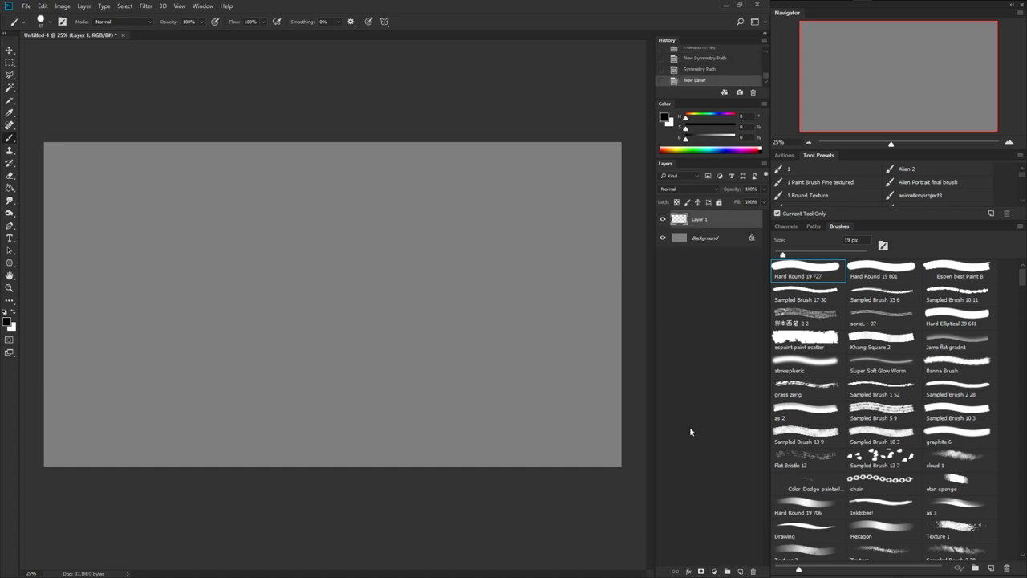
click(385, 23)
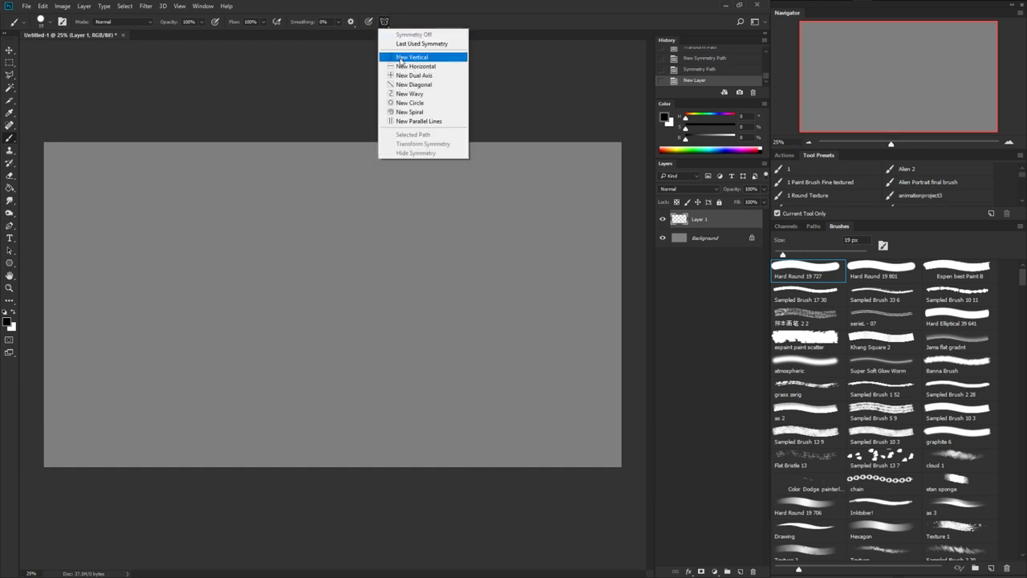
click(401, 59)
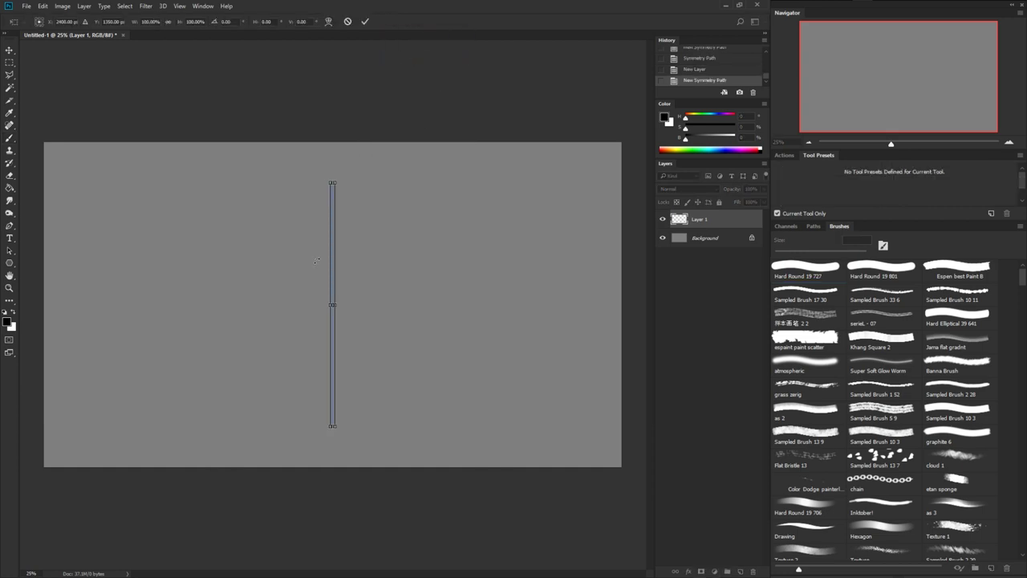
drag(317, 260, 481, 265)
mouse_move(338, 293)
mouse_down()
mouse_move(422, 283)
mouse_move(330, 299)
mouse_move(420, 281)
mouse_move(510, 287)
mouse_move(325, 284)
mouse_up()
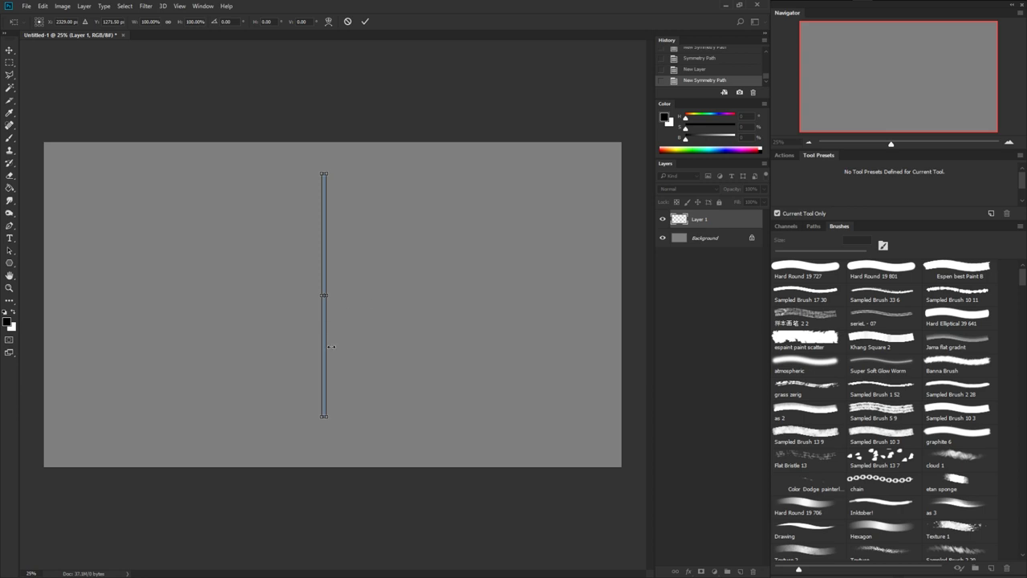
drag(324, 366, 325, 365)
key(Return)
key(b)
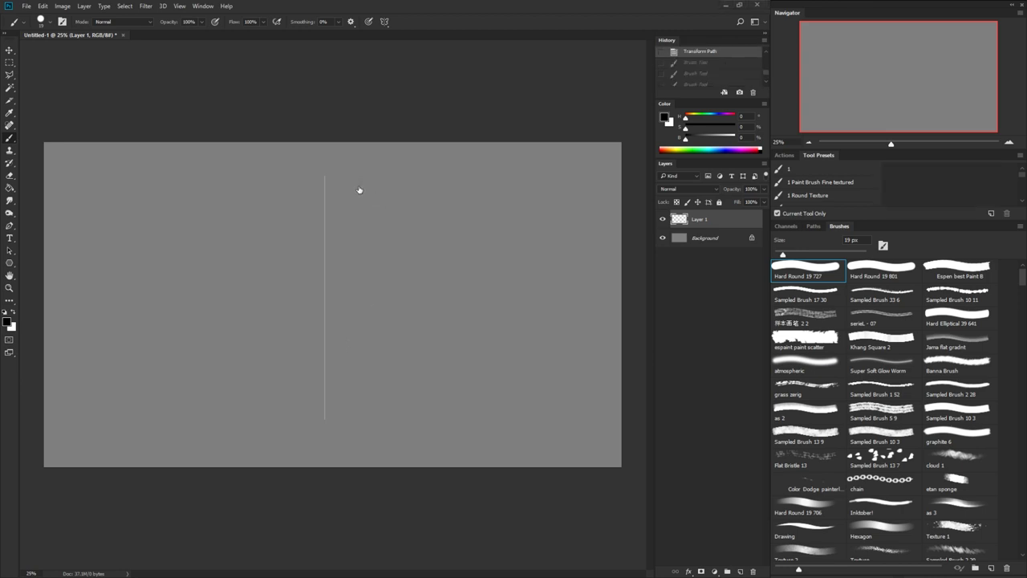
Test long vertical brush strokes mirrored across the symmetry axis and undo them
mouse_move(384, 185)
mouse_down()
mouse_move(354, 270)
mouse_move(376, 301)
mouse_move(379, 449)
mouse_up()
key(ctrl+z)
shift+drag(359, 183, 358, 433)
key(ctrl+z)
Draw a mirrored diamond ornament with outer contour lines around the vertical axis, and erase the lower ends of the outer lines
mouse_move(324, 227)
mouse_down()
mouse_move(360, 273)
mouse_move(325, 340)
mouse_up()
mouse_move(374, 272)
mouse_down()
mouse_move(319, 355)
mouse_move(353, 245)
mouse_move(329, 204)
mouse_move(356, 236)
mouse_move(369, 308)
mouse_move(336, 374)
mouse_up()
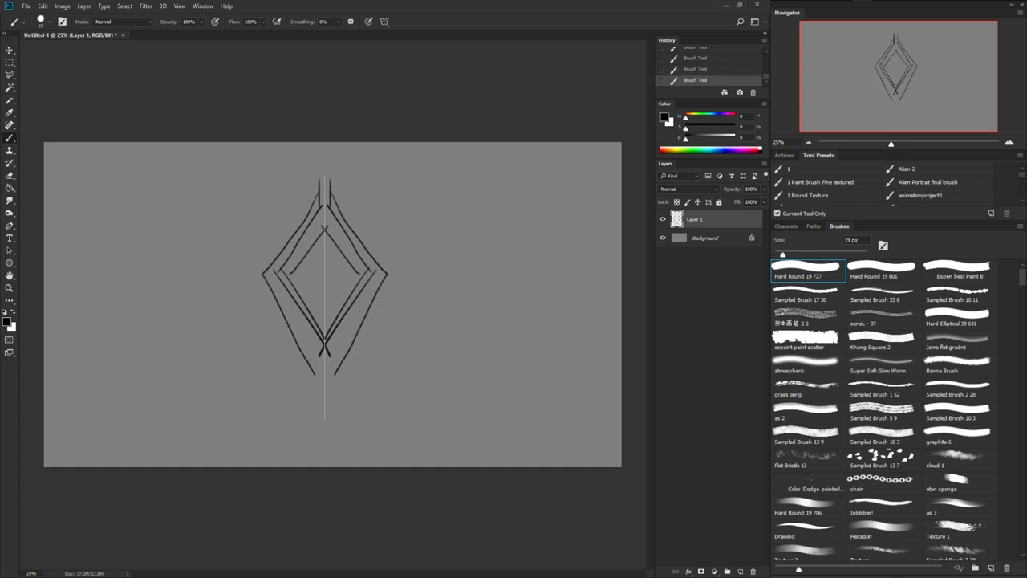
mouse_move(376, 295)
shift+mouse_down()
mouse_move(381, 392)
mouse_move(362, 423)
mouse_move(382, 395)
mouse_move(380, 308)
mouse_move(400, 273)
mouse_move(399, 235)
mouse_move(377, 234)
mouse_move(391, 228)
mouse_move(377, 184)
shift+mouse_up()
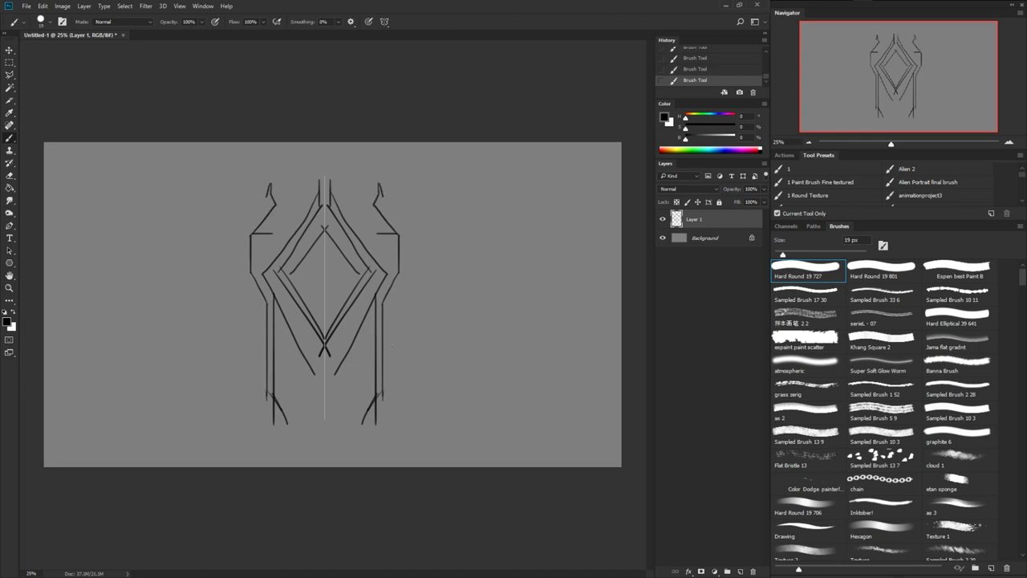
key(e)
mouse_move(382, 347)
mouse_down()
mouse_move(383, 393)
mouse_move(372, 402)
mouse_move(377, 388)
mouse_up()
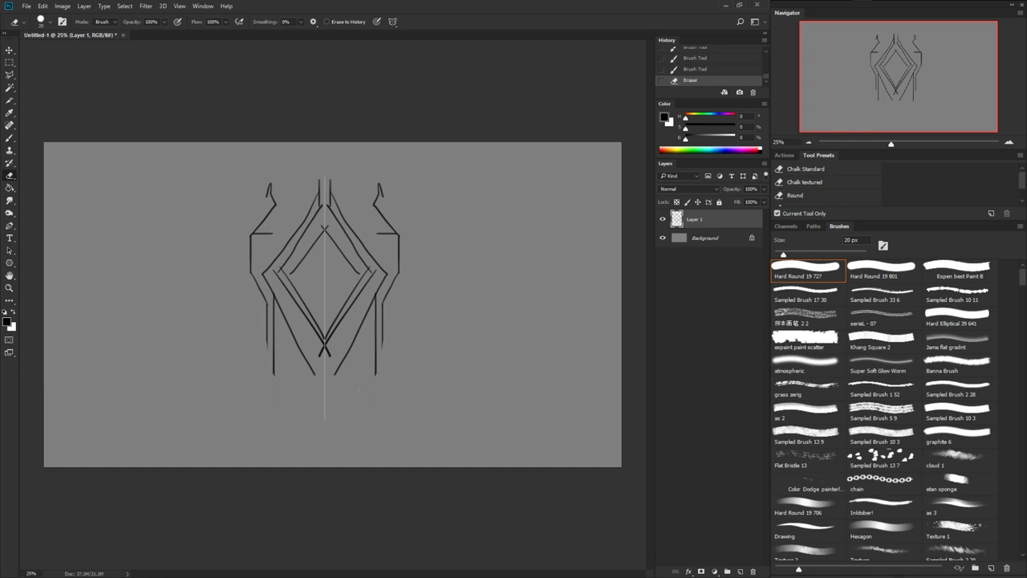
Clear the whole drawing from Layer 1, deselect the canvas and switch the paint symmetry off
key(ctrl+a)
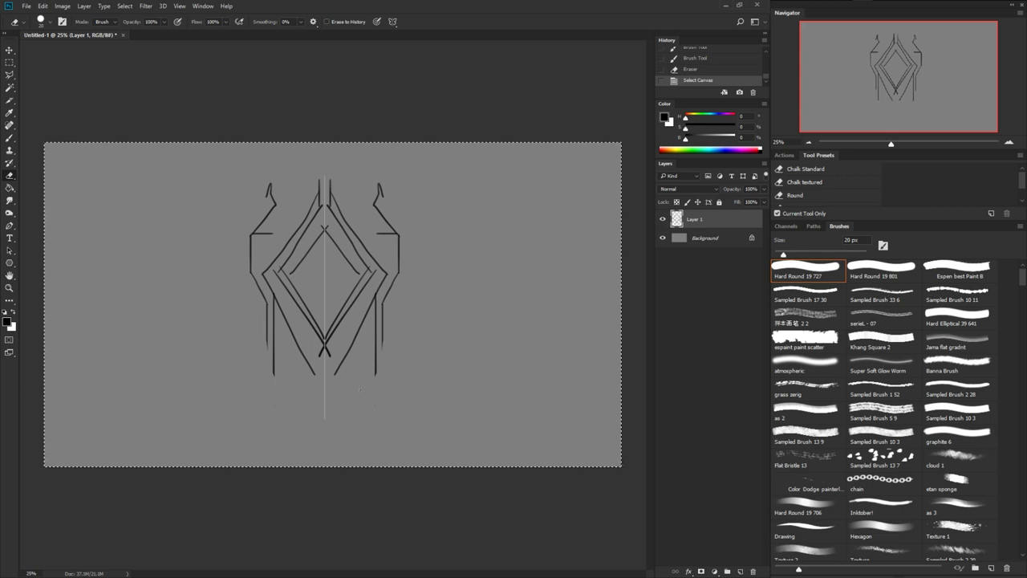
key(Delete)
key(ctrl+d)
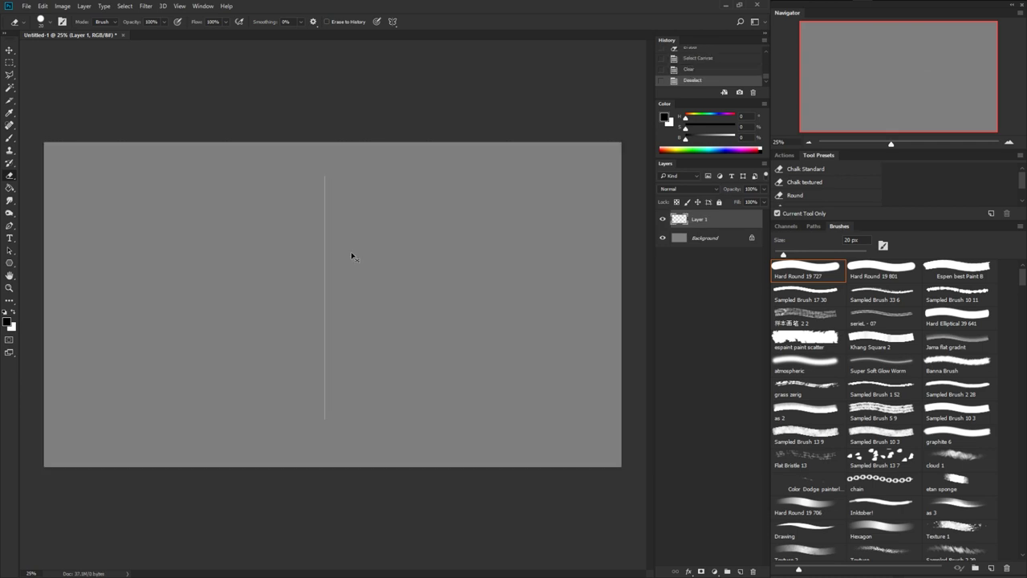
click(393, 28)
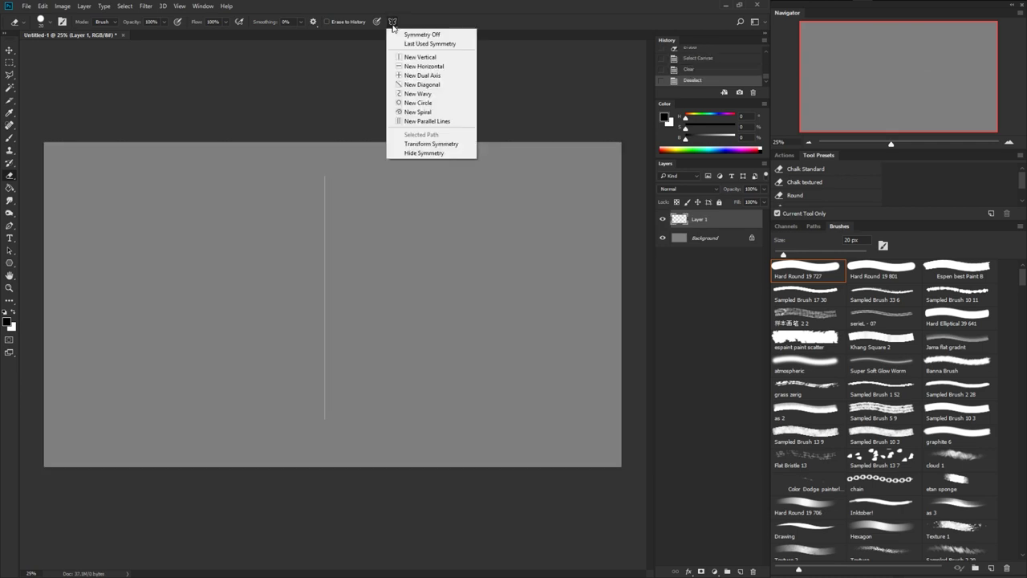
click(408, 35)
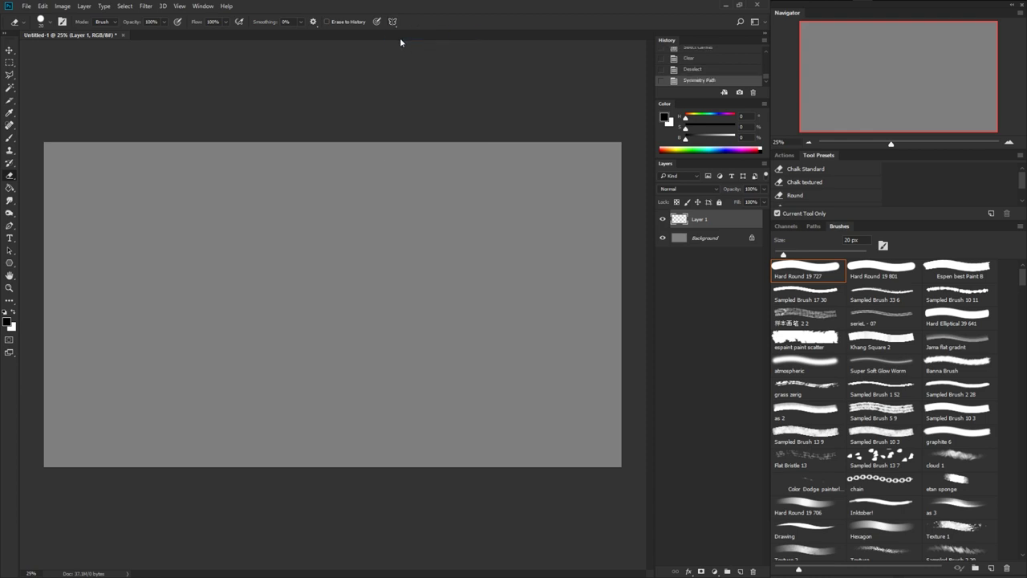
Test a freehand brush stroke without symmetry and undo it
key(b)
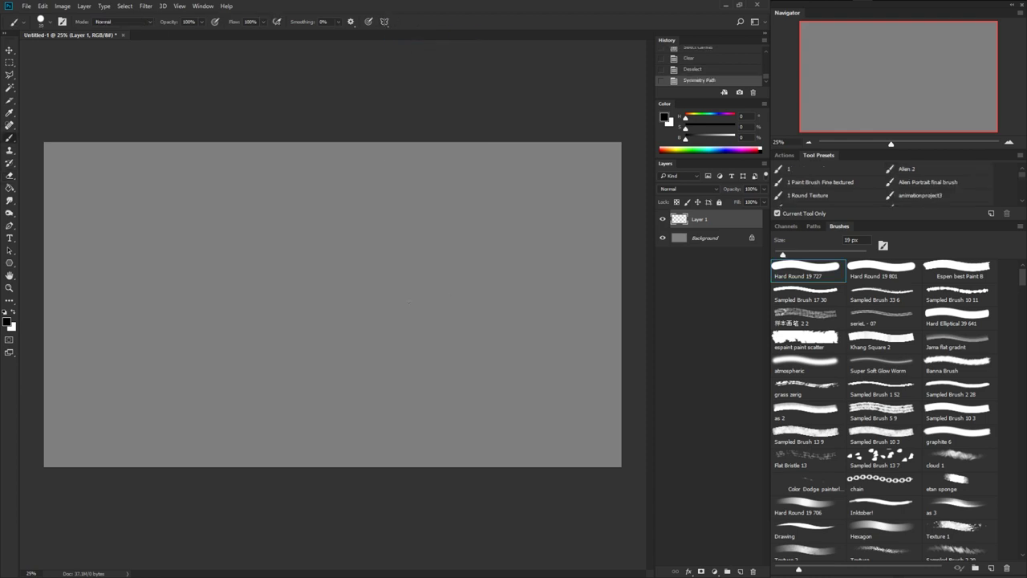
mouse_move(390, 323)
mouse_down()
mouse_move(500, 337)
mouse_move(518, 405)
mouse_up()
key(ctrl+z)
Create a new vertical symmetry axis and rotate it clockwise into a diagonal through the canvas centre
click(389, 23)
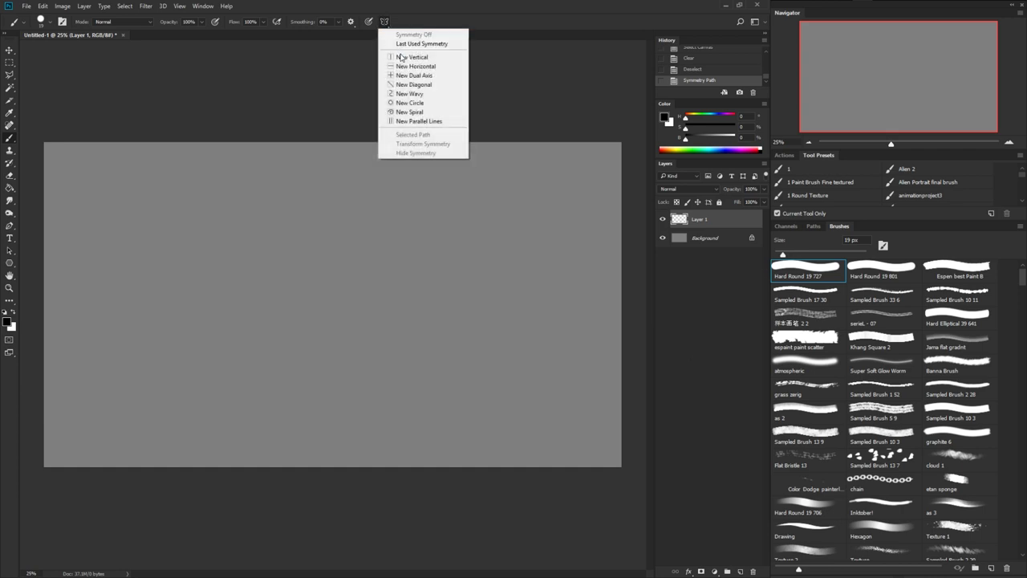
click(409, 57)
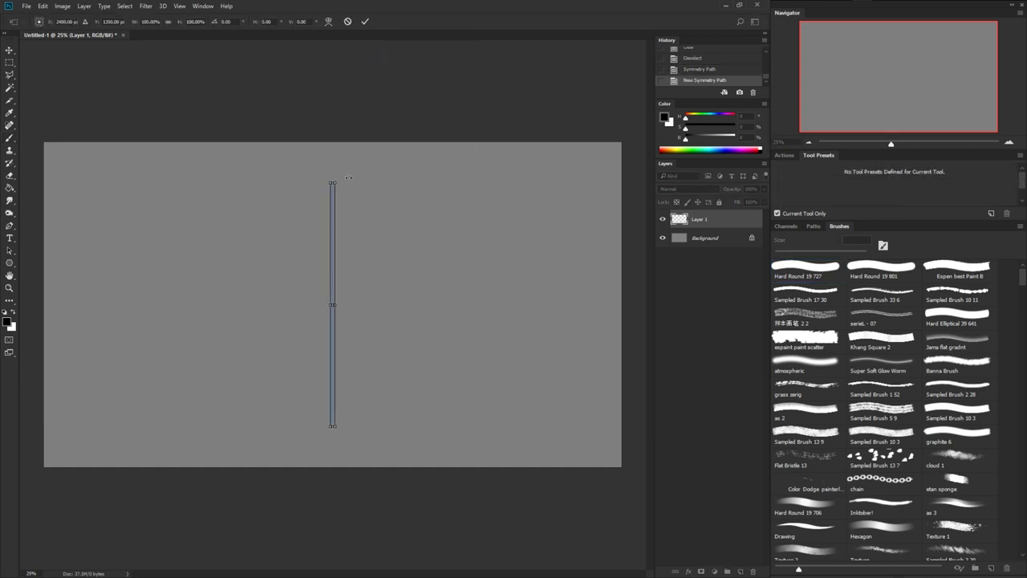
drag(348, 177, 398, 233)
key(Return)
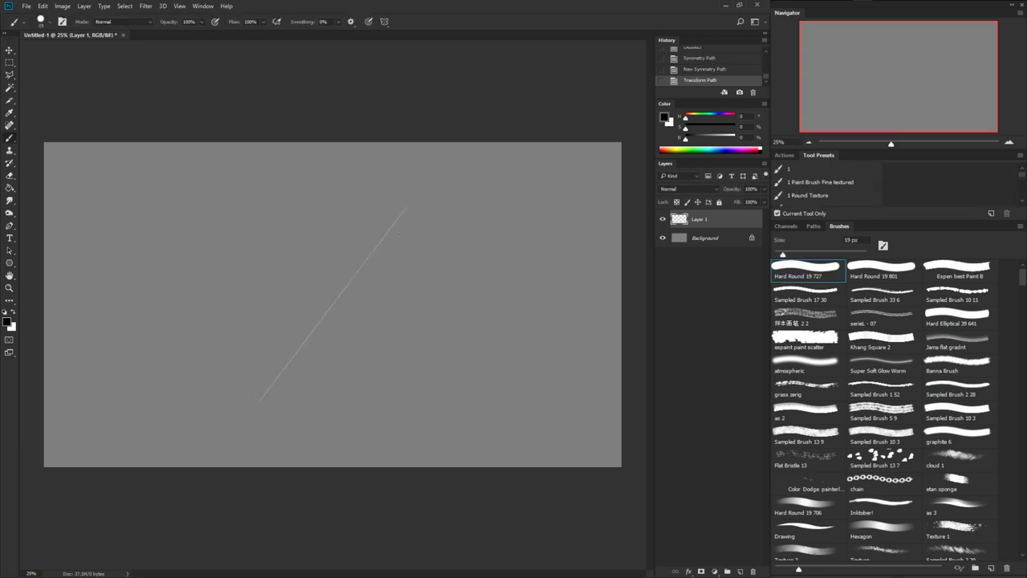
Test freehand brush strokes mirrored across the diagonal symmetry axis and undo them
mouse_move(281, 325)
mouse_down()
mouse_move(281, 246)
mouse_move(226, 258)
mouse_up()
drag(259, 211, 337, 153)
mouse_move(477, 258)
mouse_down()
mouse_move(541, 196)
mouse_move(486, 328)
mouse_move(250, 464)
mouse_up()
mouse_move(334, 467)
mouse_down()
mouse_move(544, 390)
mouse_move(566, 321)
mouse_move(522, 207)
mouse_up()
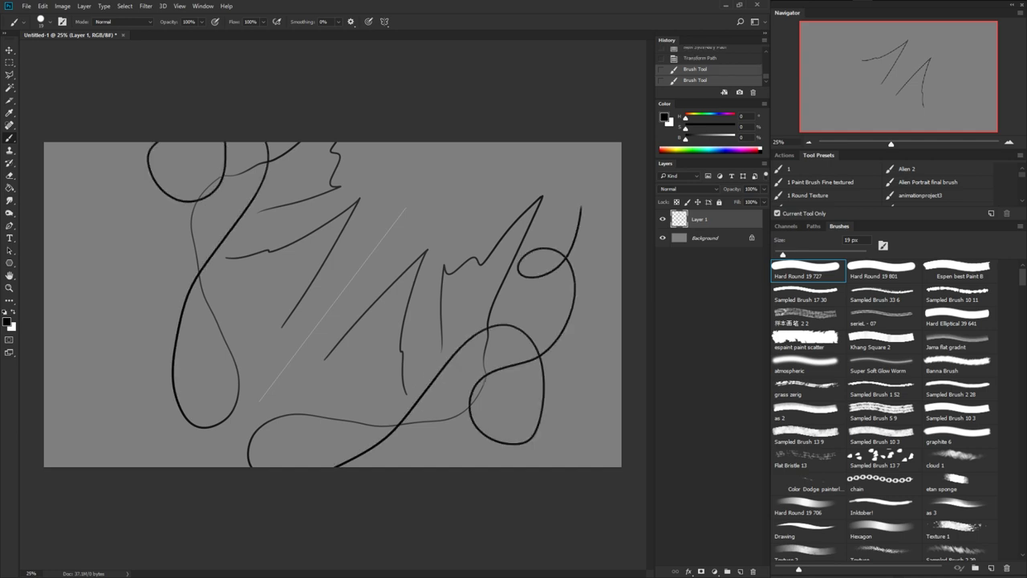
key(ctrl+z)
key(ctrl+z)
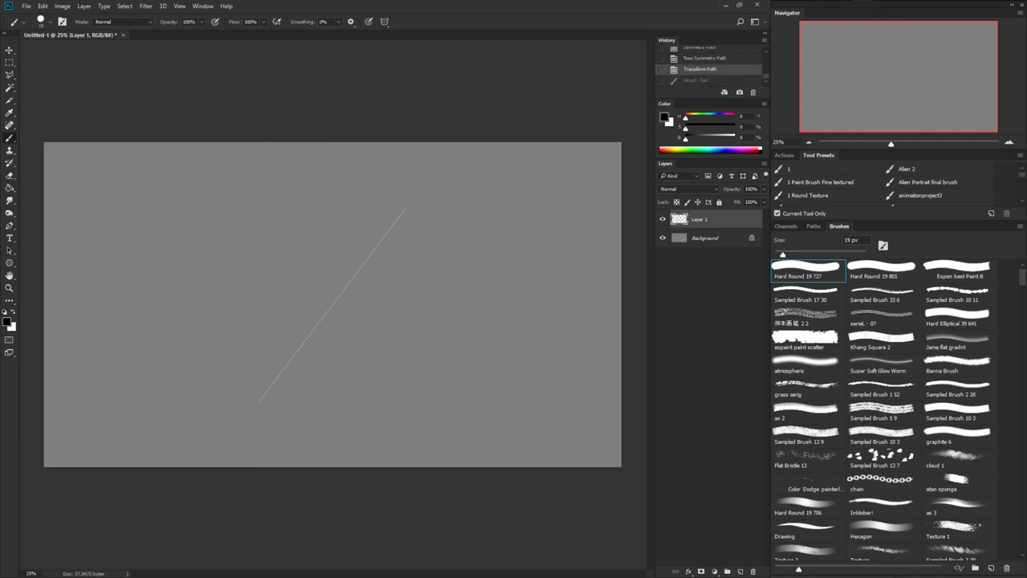
key(ctrl+shift+z)
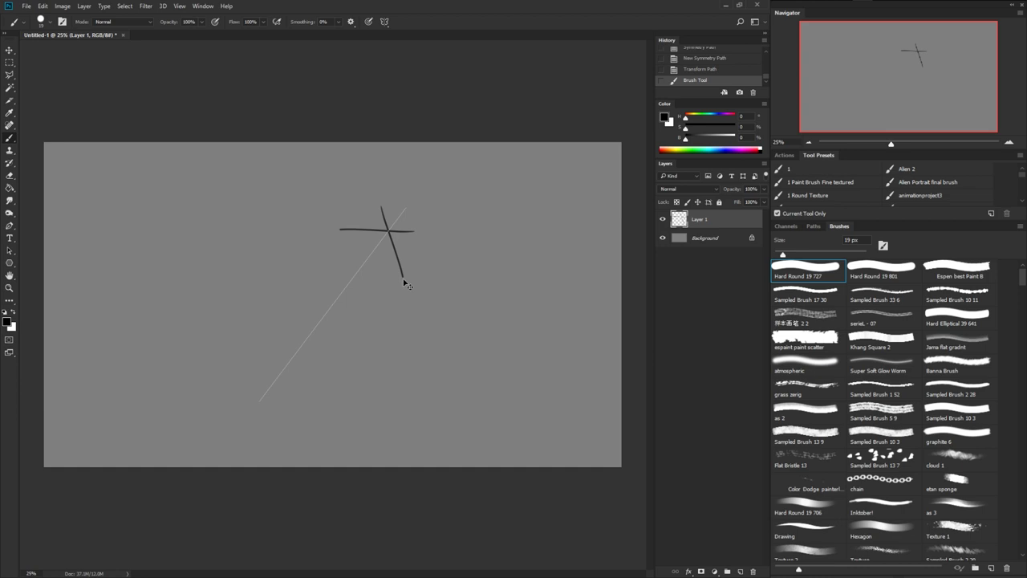
key(ctrl+z)
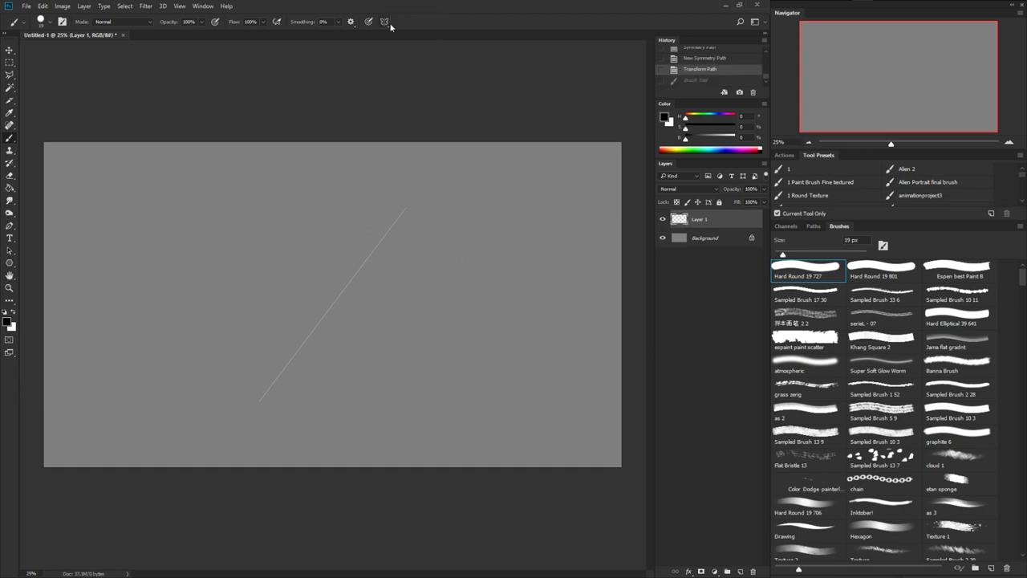
Create a new horizontal symmetry axis through the canvas centre in its default position
click(389, 25)
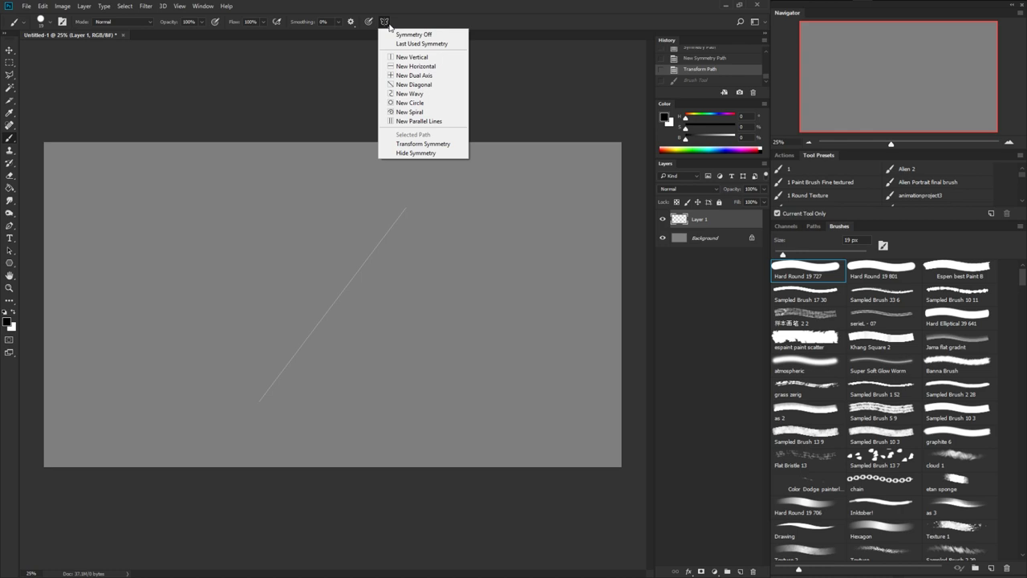
click(411, 67)
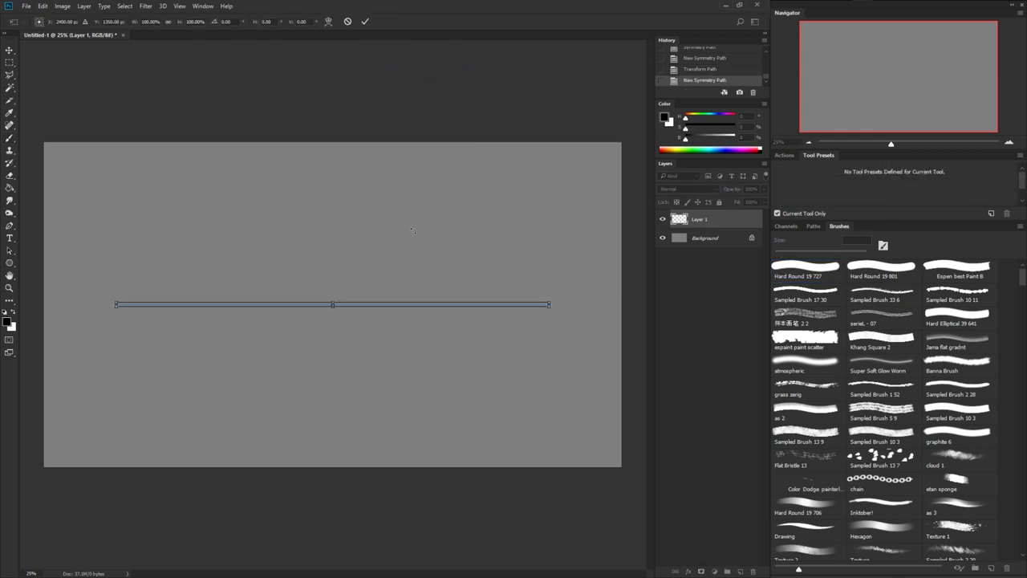
key(Return)
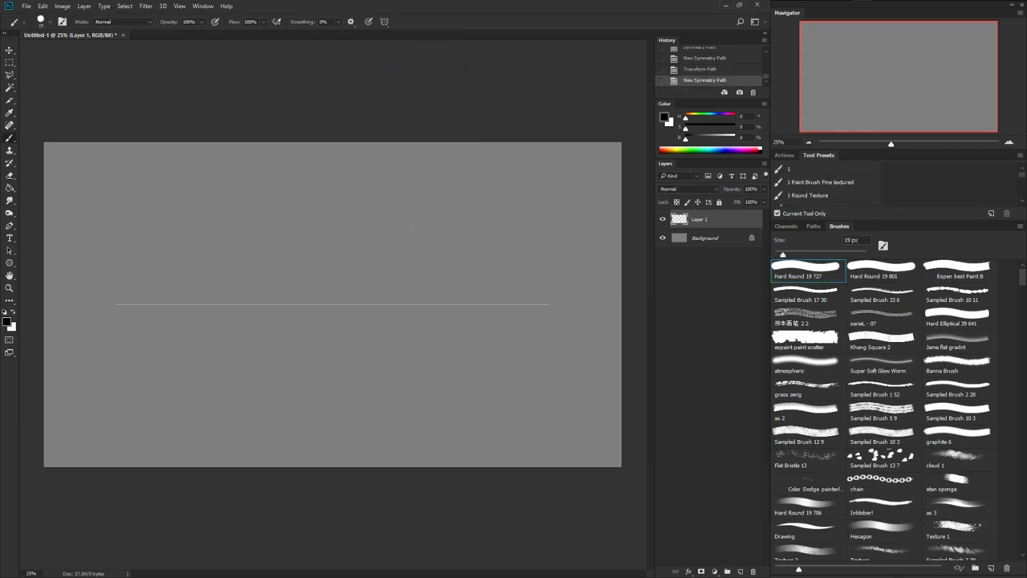
Test freehand brush strokes mirrored across the horizontal symmetry axis and undo them
mouse_move(372, 305)
mouse_down()
mouse_move(401, 284)
mouse_move(495, 291)
mouse_up()
key(ctrl+z)
mouse_move(555, 273)
mouse_down()
mouse_move(488, 336)
mouse_move(374, 298)
mouse_move(328, 335)
mouse_up()
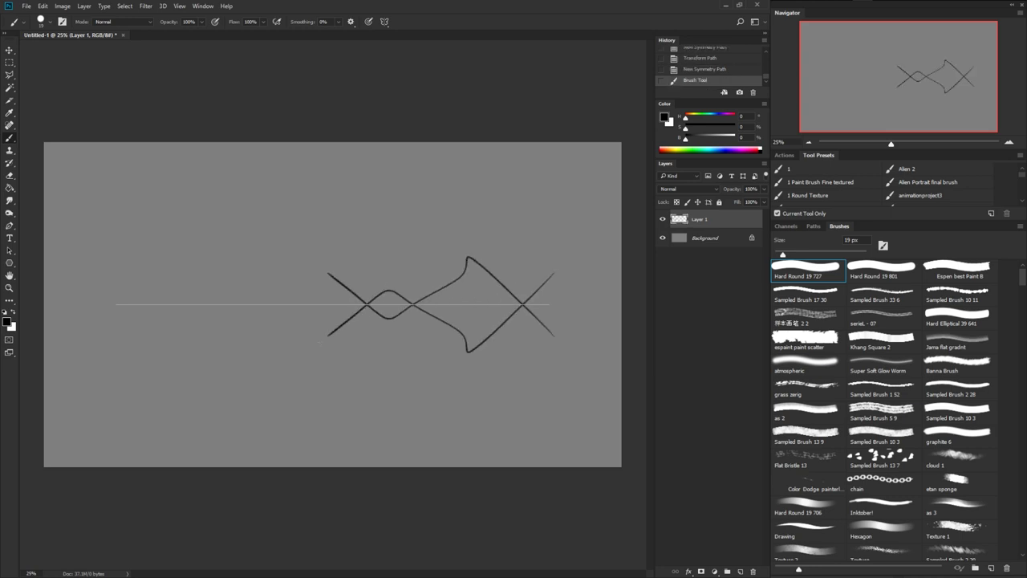
key(ctrl+z)
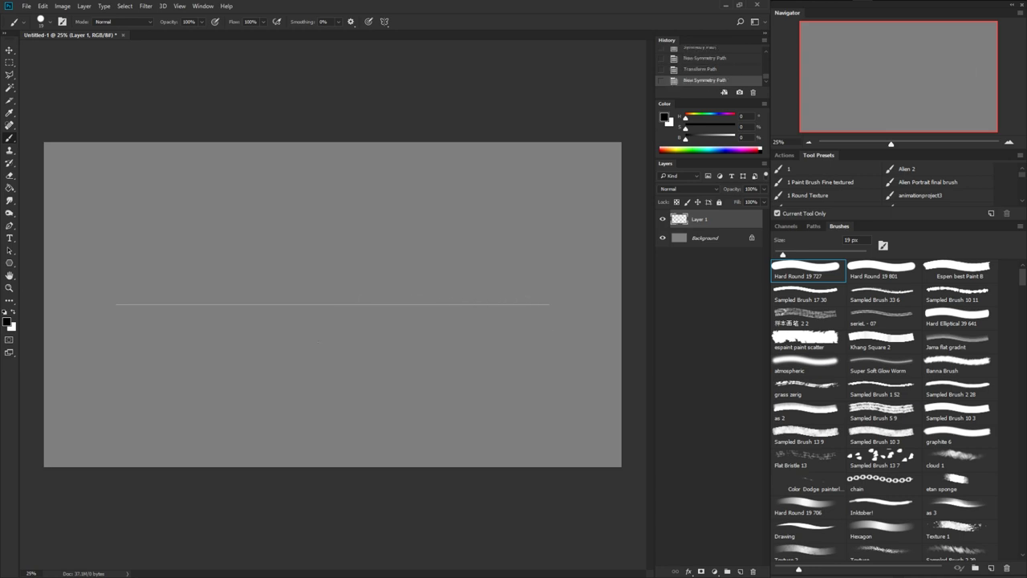
Create a new vertical symmetry axis rotated to lie horizontally through the canvas centre, then undo a test stroke mirrored across it
click(385, 22)
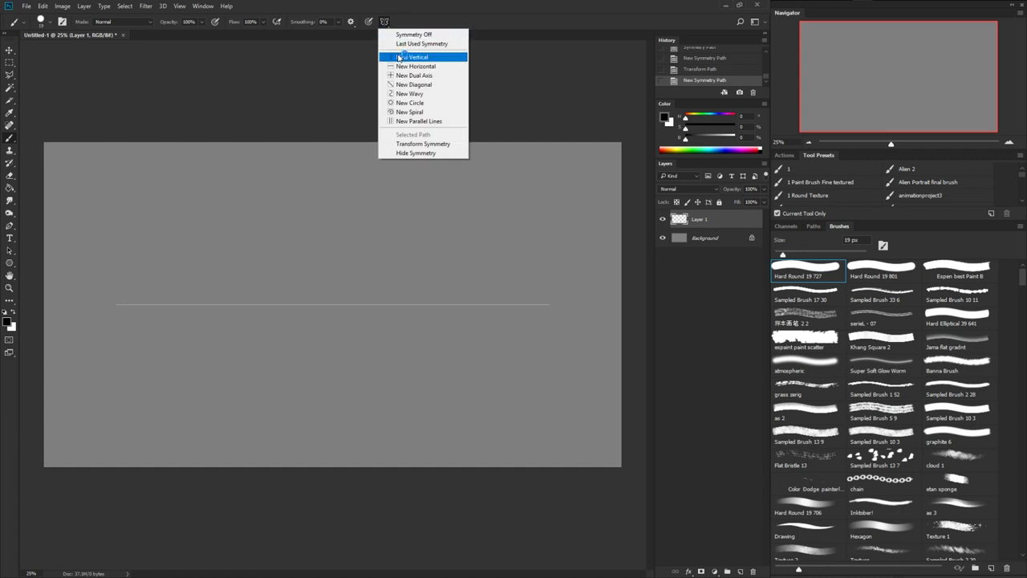
click(413, 61)
mouse_move(339, 173)
mouse_down()
mouse_move(426, 213)
mouse_move(461, 270)
mouse_move(466, 303)
mouse_move(501, 301)
mouse_move(263, 344)
mouse_up()
key(Return)
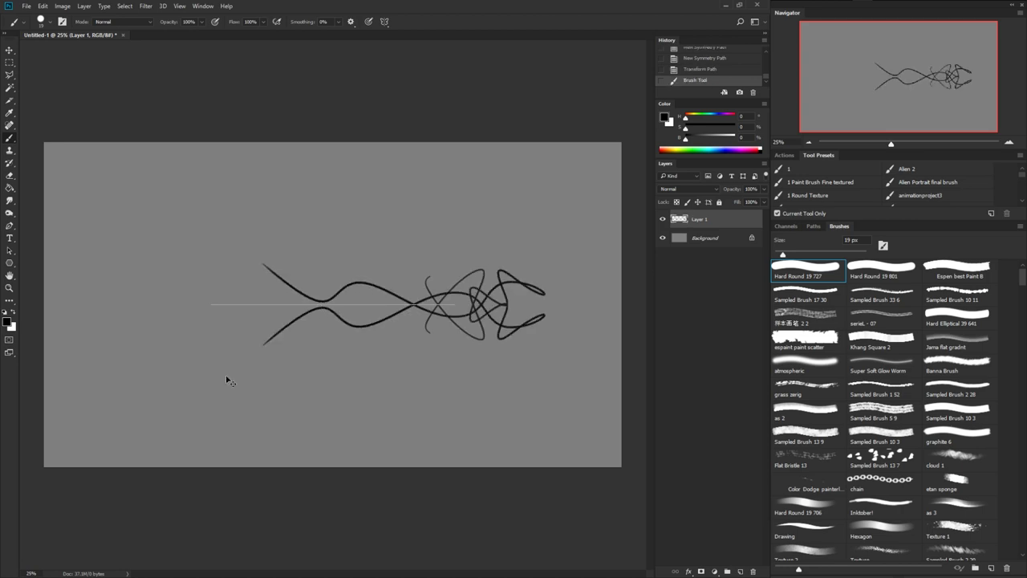
key(ctrl+z)
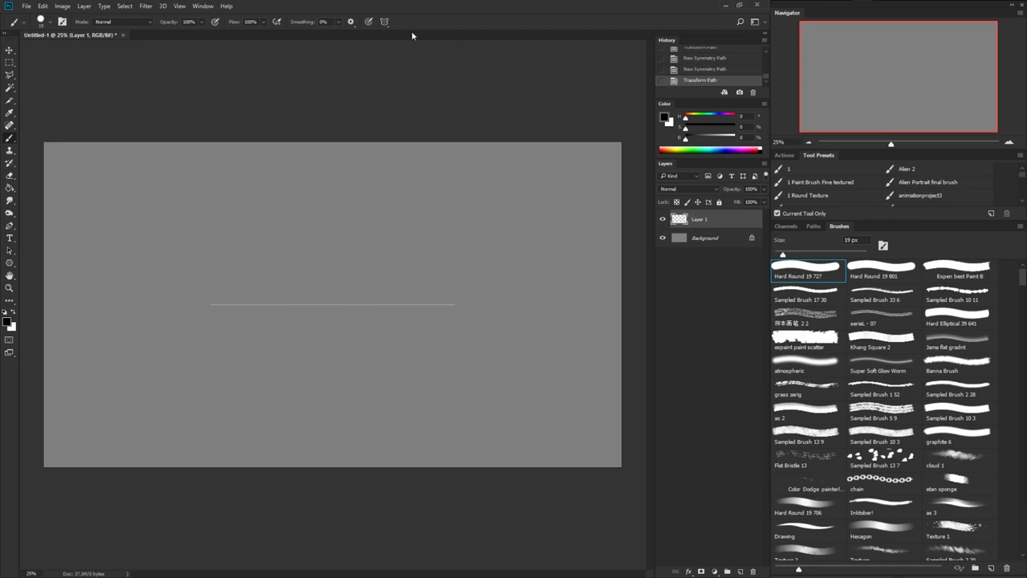
Create a new dual-axis symmetry path centred on the canvas in its default position
click(384, 22)
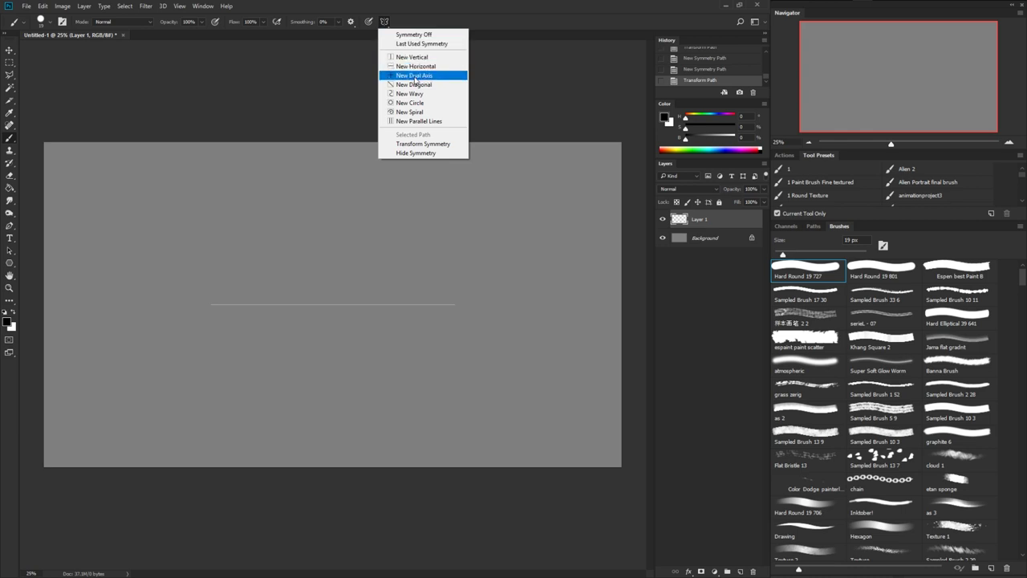
click(415, 75)
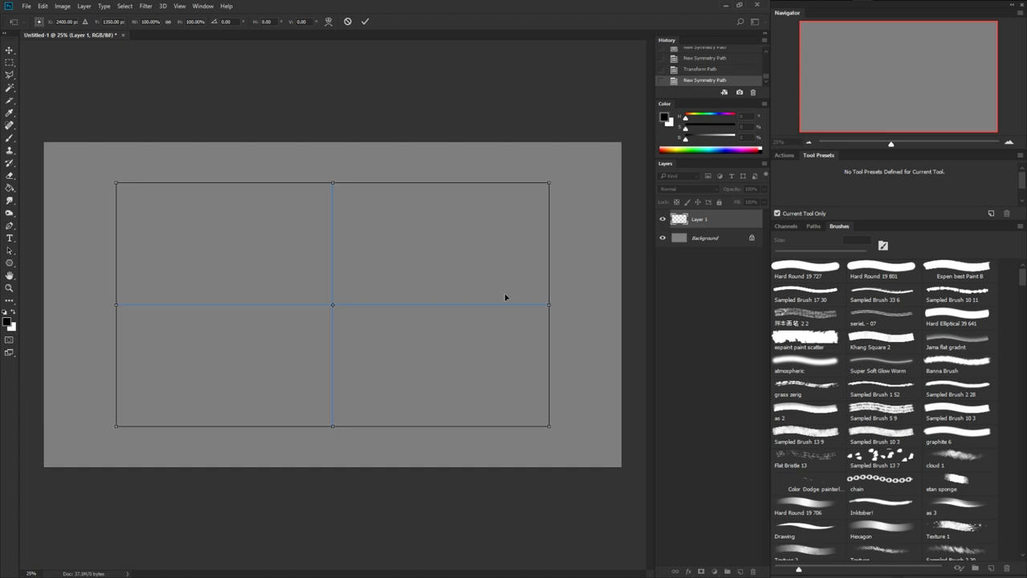
key(Return)
Paint a tall ornamental emblem of nested diamond outlines with notched side points around the canvas centre, undoing unwanted strokes
mouse_move(330, 249)
mouse_down()
mouse_move(375, 309)
mouse_move(335, 251)
mouse_move(394, 311)
mouse_up()
mouse_move(332, 218)
mouse_down()
mouse_move(397, 287)
mouse_move(354, 226)
mouse_up()
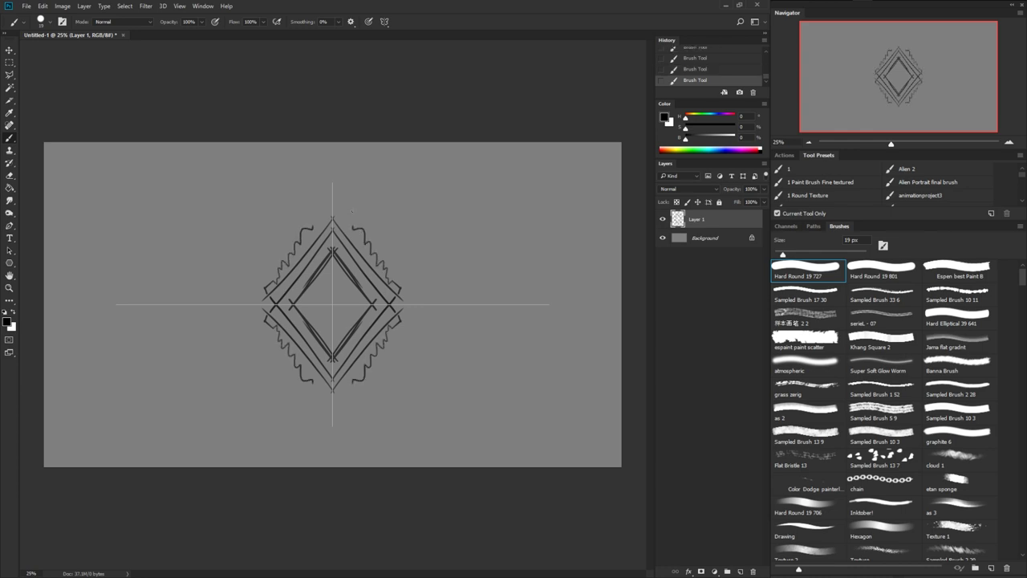
key(ctrl+z)
mouse_move(405, 290)
mouse_down()
mouse_move(395, 252)
mouse_move(337, 193)
mouse_up()
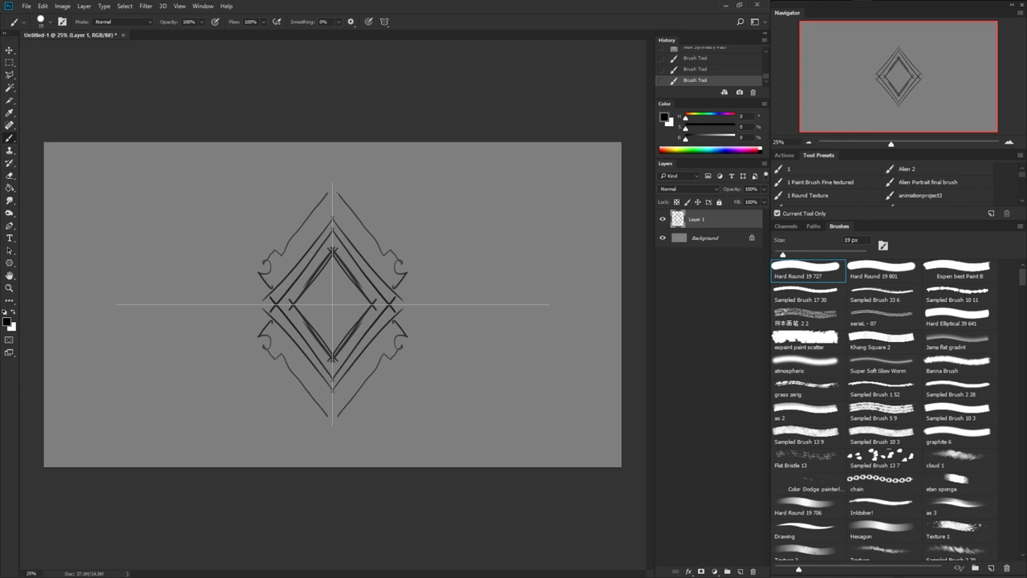
mouse_move(398, 292)
mouse_down()
mouse_move(414, 268)
mouse_move(333, 172)
mouse_up()
drag(395, 238, 422, 268)
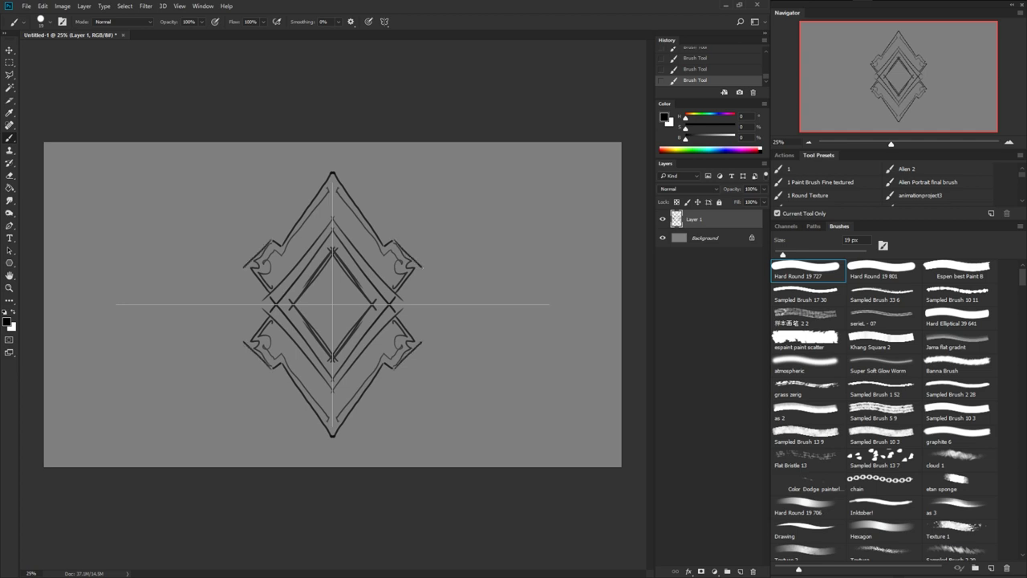
key(ctrl+z)
mouse_move(396, 236)
mouse_down()
mouse_move(426, 257)
mouse_move(410, 293)
mouse_move(424, 306)
mouse_move(262, 290)
mouse_move(405, 290)
mouse_move(418, 266)
mouse_move(426, 278)
mouse_move(423, 255)
mouse_move(430, 273)
mouse_move(394, 233)
mouse_move(378, 241)
mouse_move(330, 159)
mouse_up()
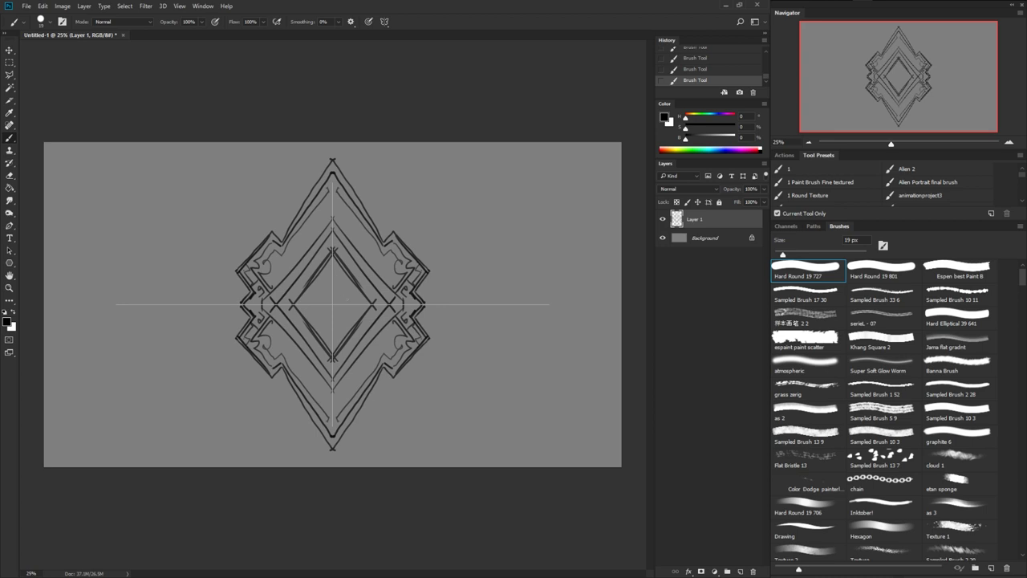
Test painting a keyhole inside the central diamond with a new vertical symmetry axis, then undo the strokes and the axis
click(386, 22)
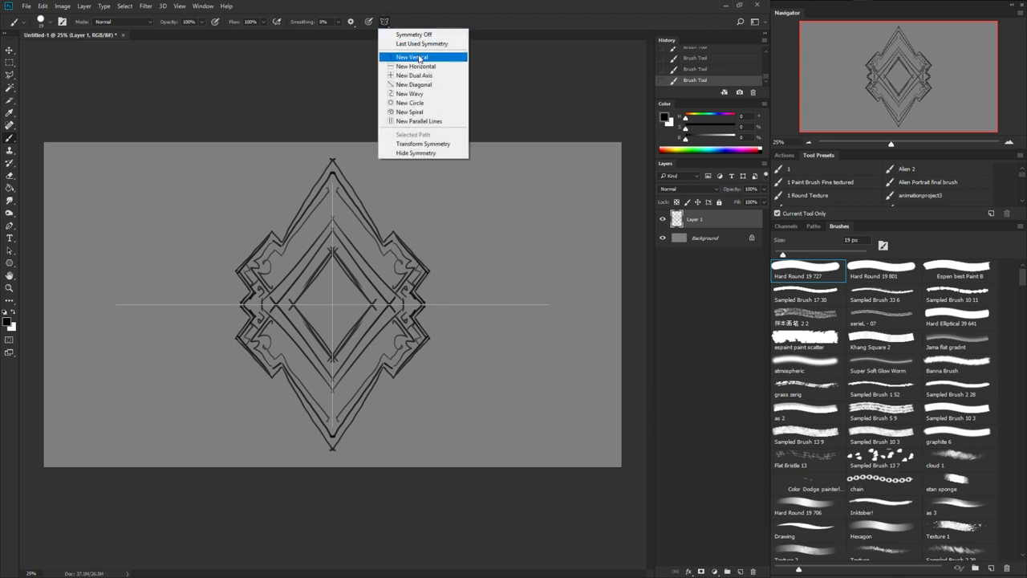
click(417, 53)
key(Return)
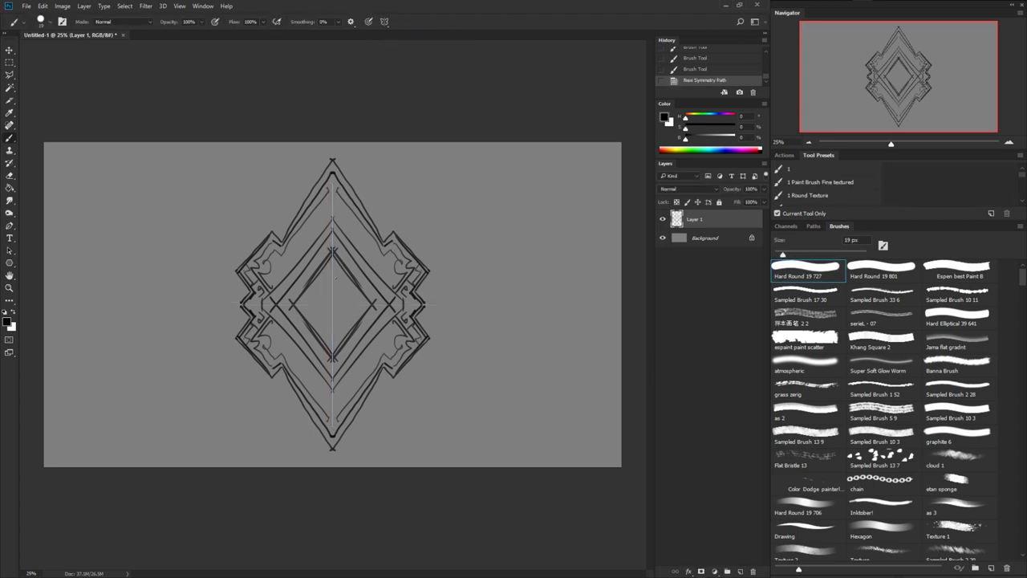
drag(332, 270, 333, 314)
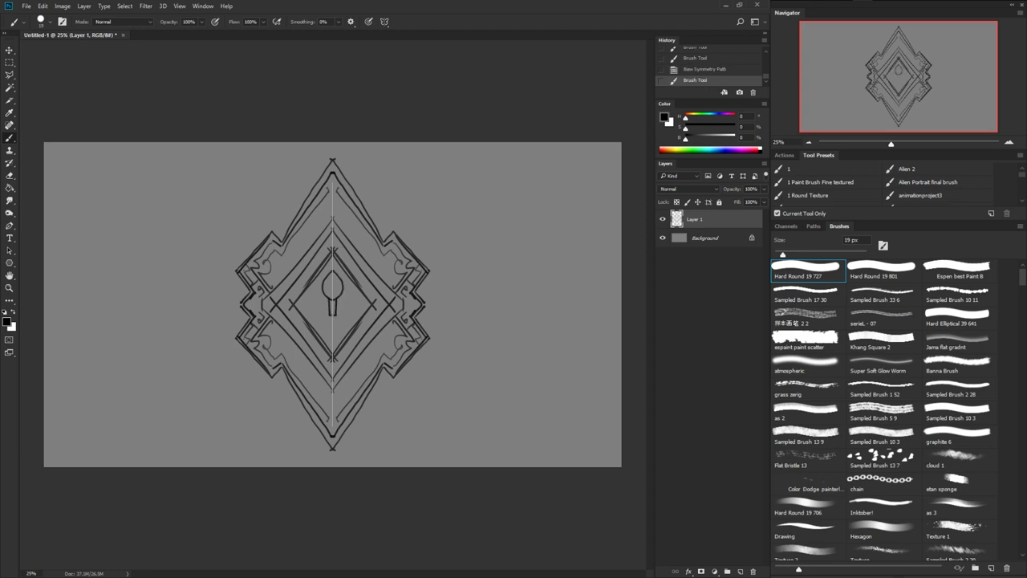
key(ctrl+alt+z)
key(ctrl+alt+z)
key(ctrl+alt+z)
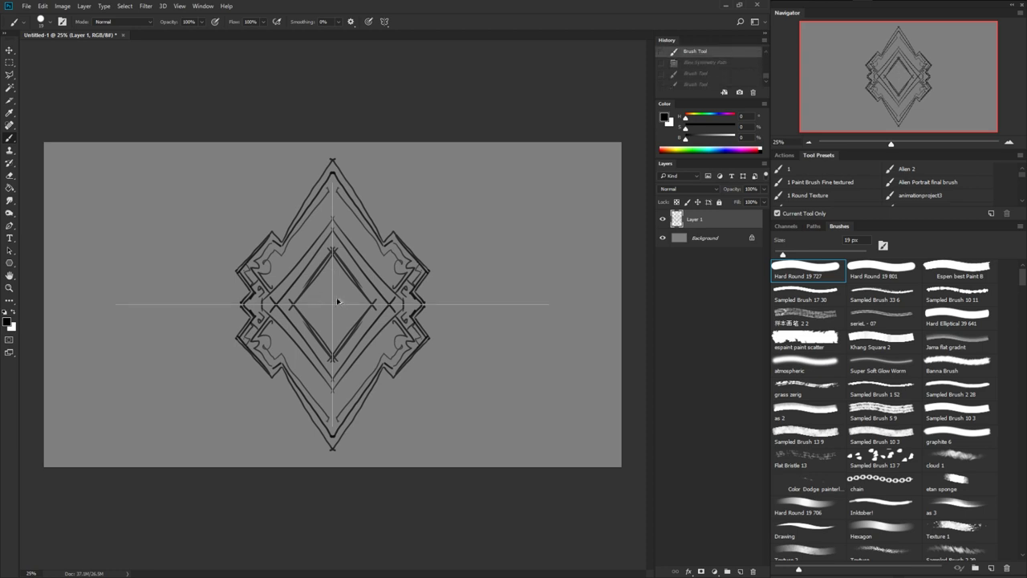
Turn paint symmetry off and cut all of the painted artwork from Layer 1
click(390, 24)
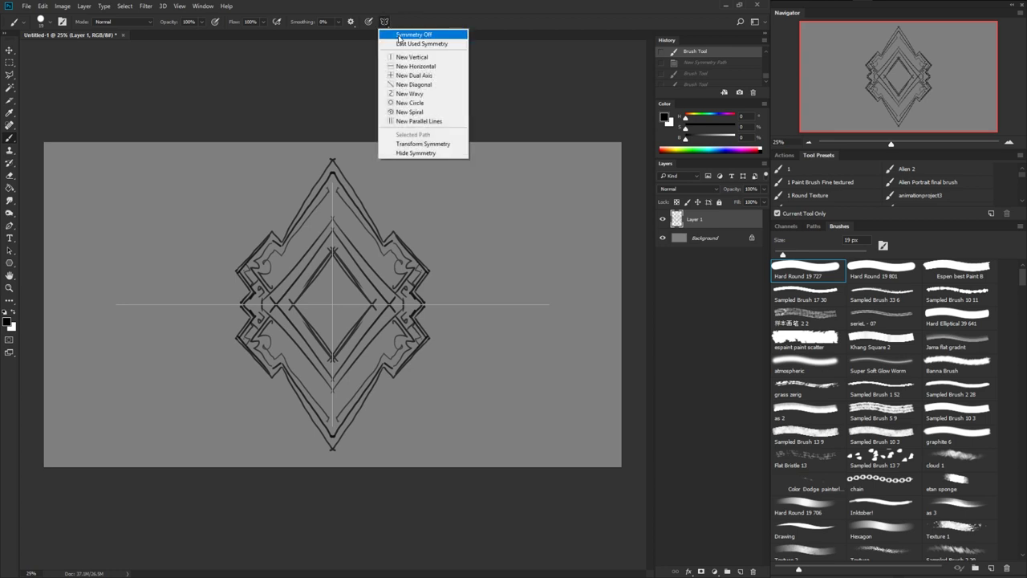
click(399, 35)
key(ctrl+a)
key(ctrl+x)
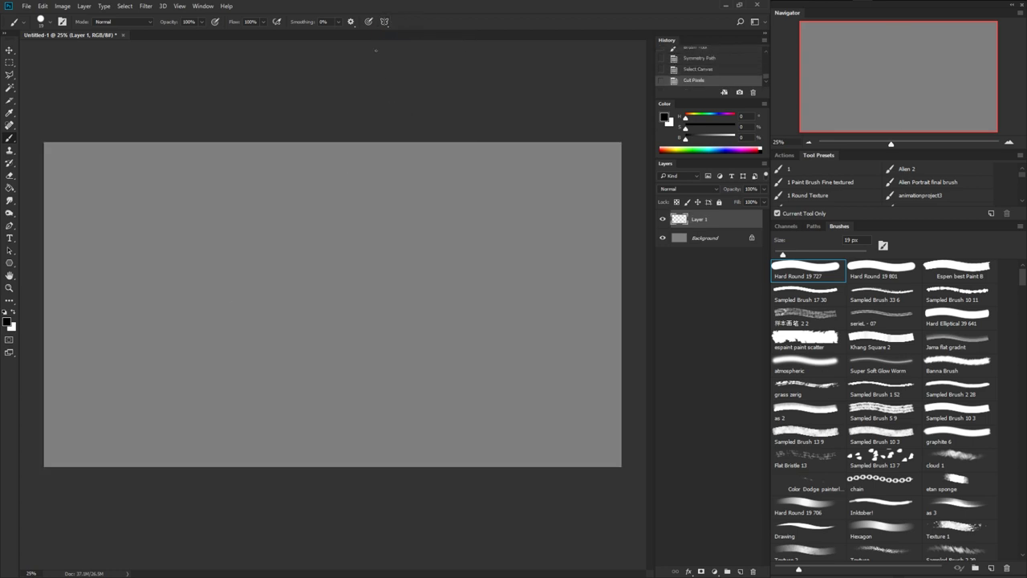
Create a new diagonal symmetry axis, try rotating it to nearly vertical, and undo the rotation
click(386, 21)
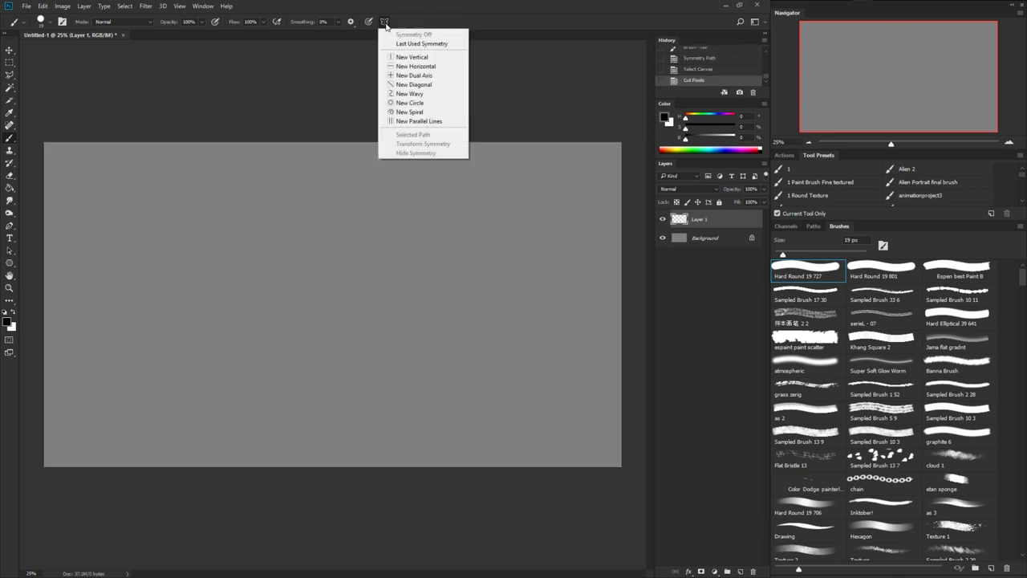
click(429, 84)
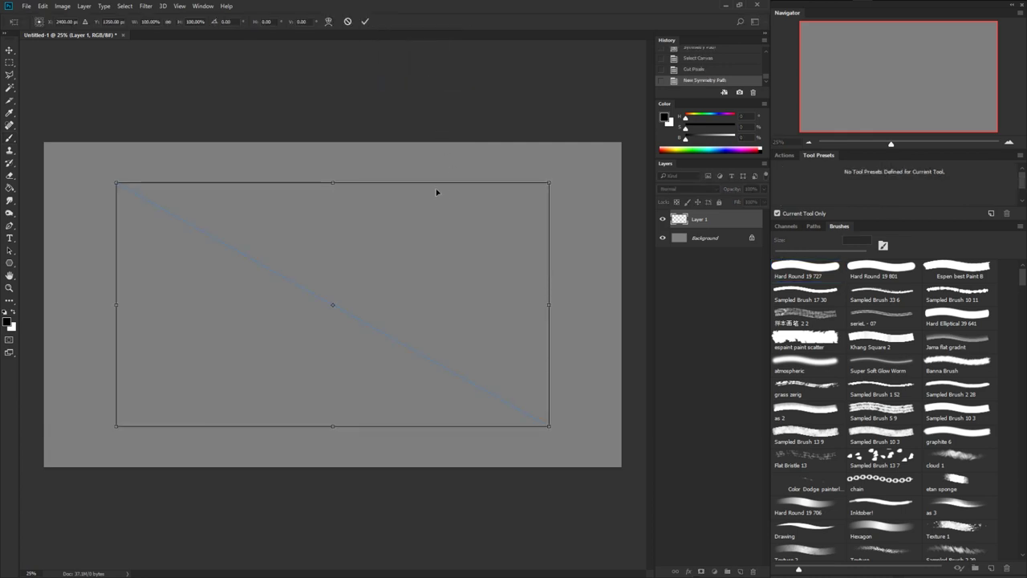
drag(549, 175, 539, 460)
key(Return)
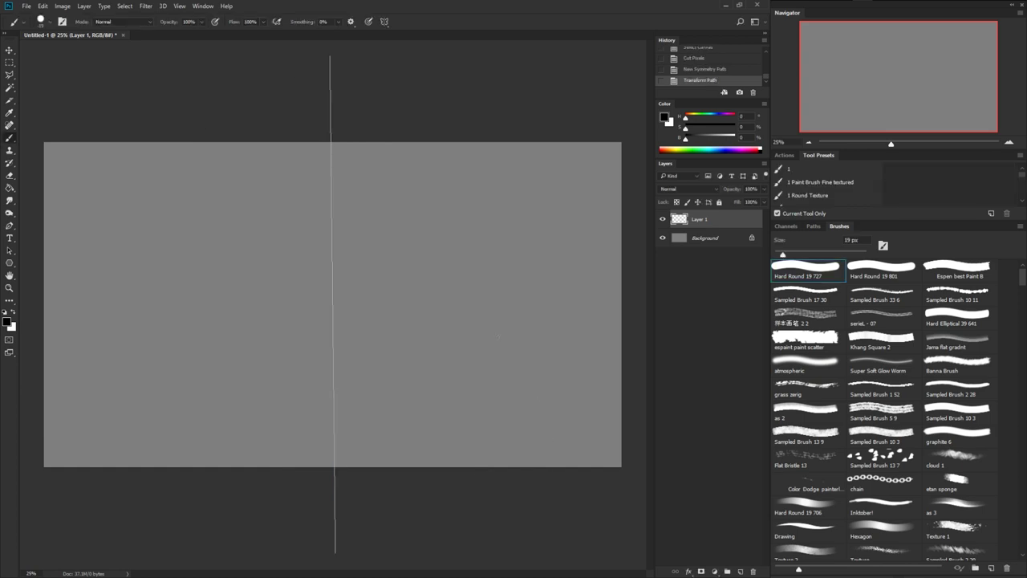
key(ctrl+z)
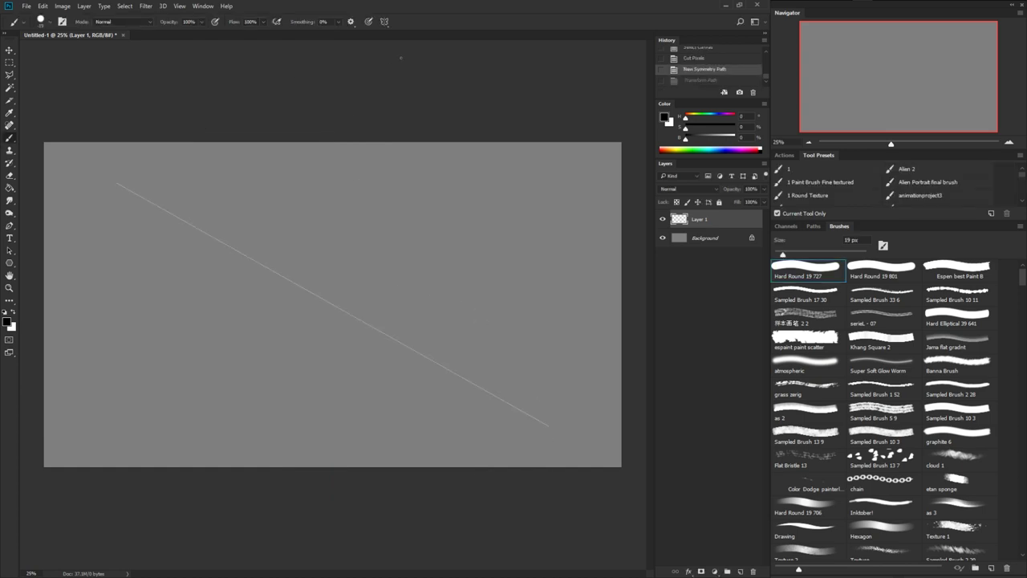
Create a new wavy symmetry axis through the canvas centre in its default position
click(385, 22)
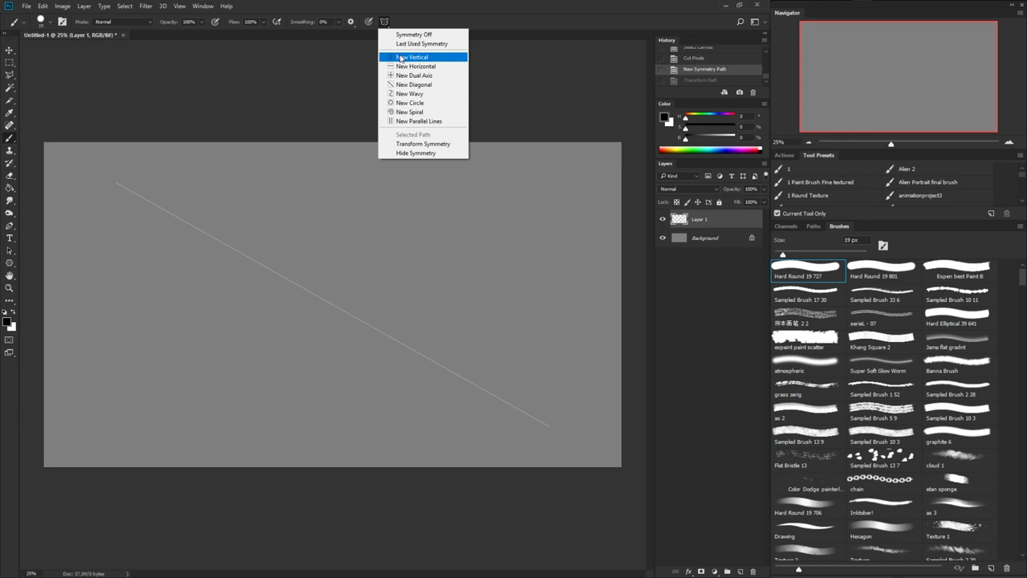
click(417, 95)
key(Return)
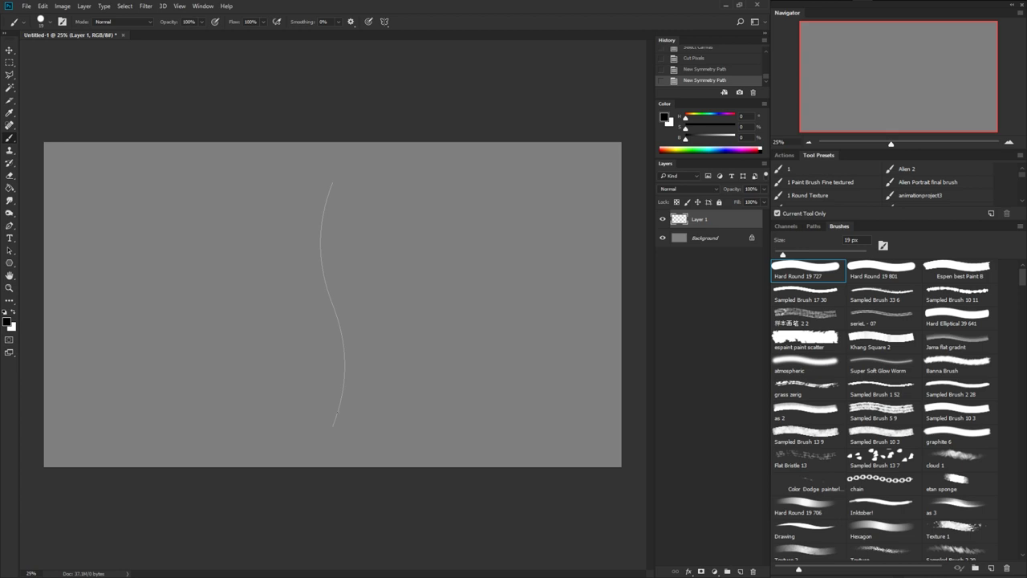
Test freehand brush strokes weaving along the lower and upper parts of the wavy symmetry axis, undoing each one
drag(334, 421, 344, 373)
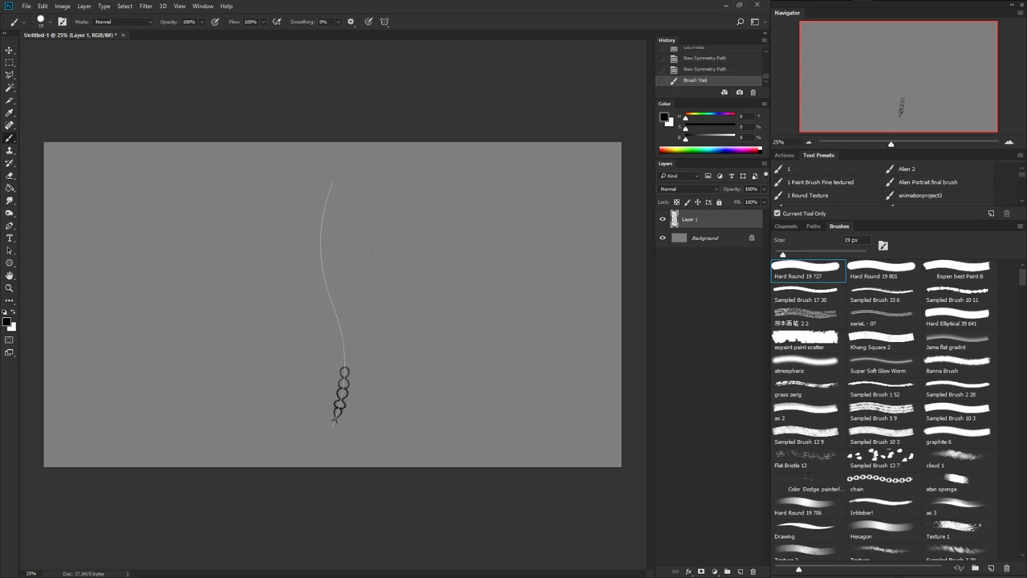
key(ctrl+z)
mouse_move(326, 221)
mouse_down()
mouse_move(324, 284)
mouse_move(336, 299)
mouse_move(330, 278)
mouse_up()
key(ctrl+z)
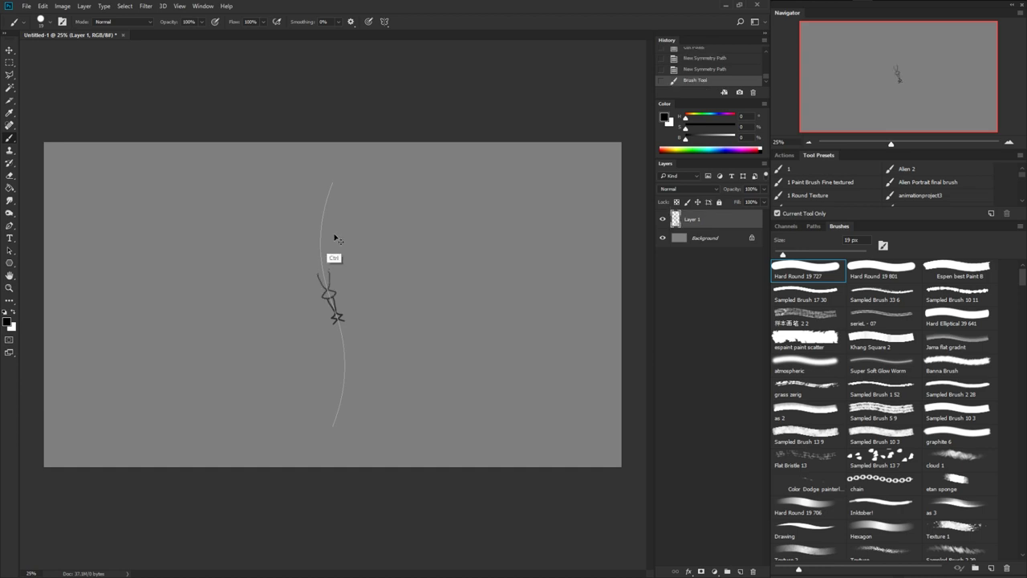
key(ctrl+z)
mouse_move(338, 322)
mouse_down()
mouse_move(328, 250)
mouse_move(329, 181)
mouse_up()
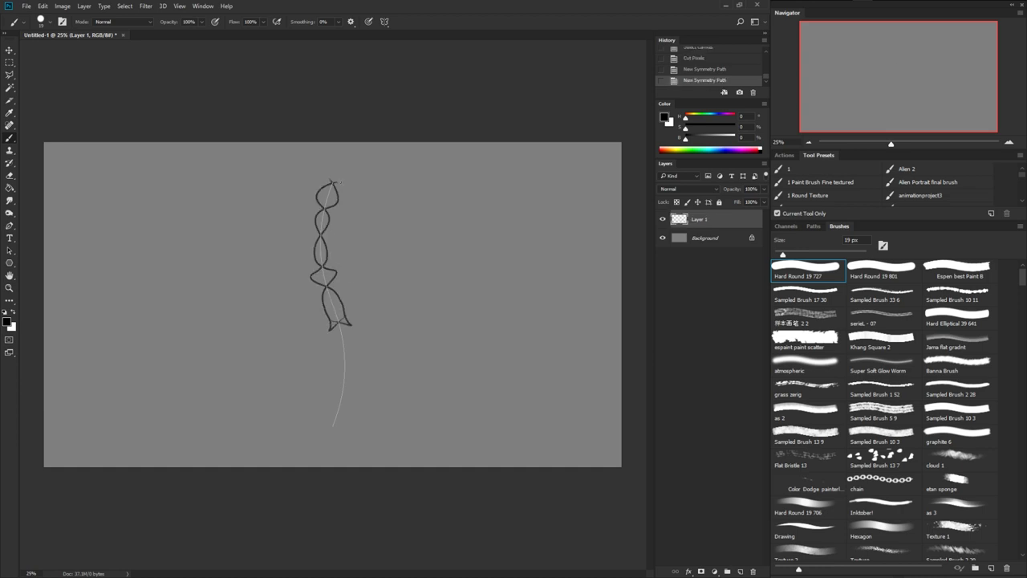
key(ctrl+z)
Test small ring-shaped marks and a short stroke on the wavy symmetry axis and undo them all
click(345, 354)
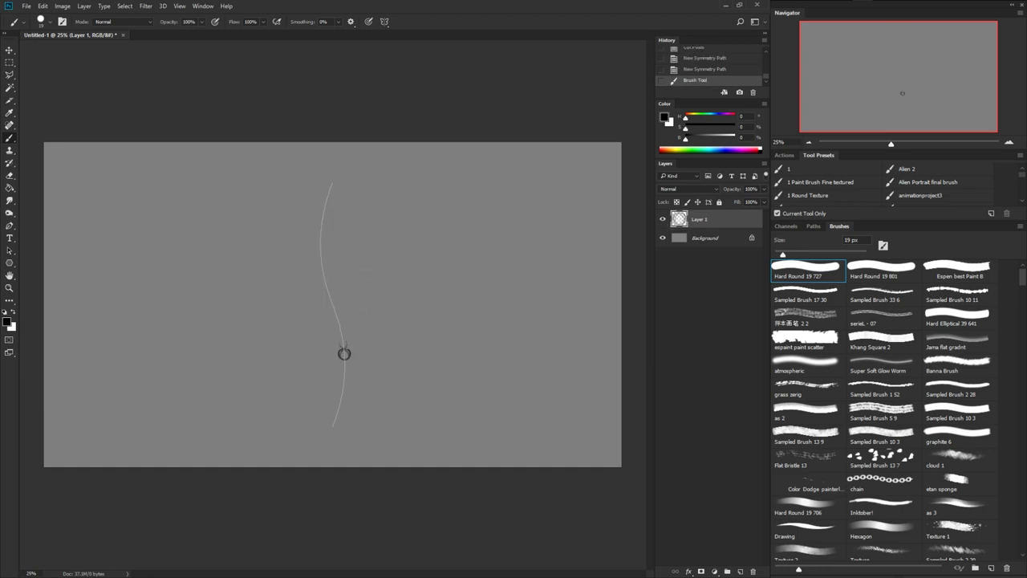
click(344, 354)
click(343, 350)
click(344, 351)
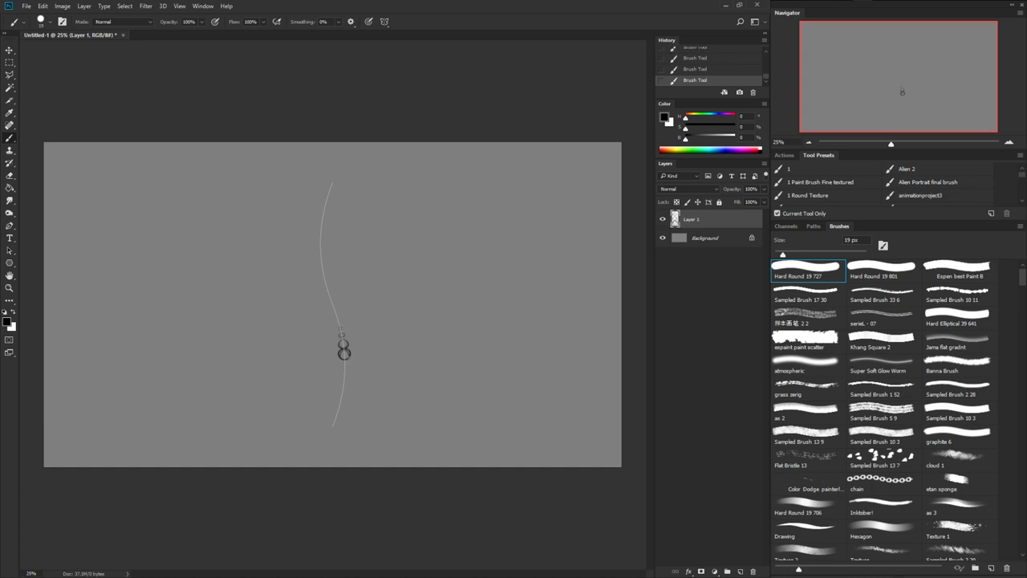
key(ctrl+alt+z)
key(ctrl+alt+z)
key(ctrl+alt+z)
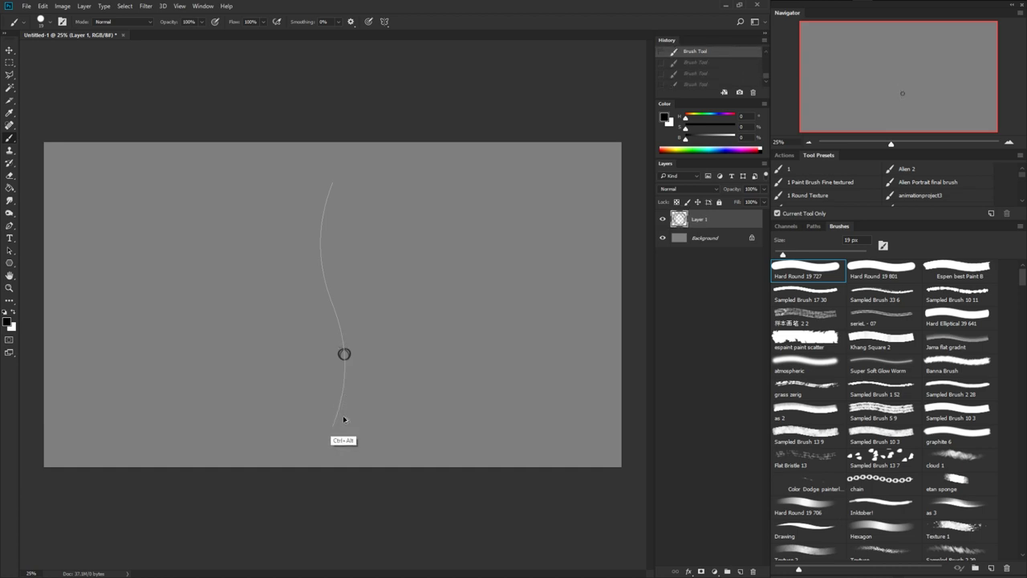
key(ctrl+alt+z)
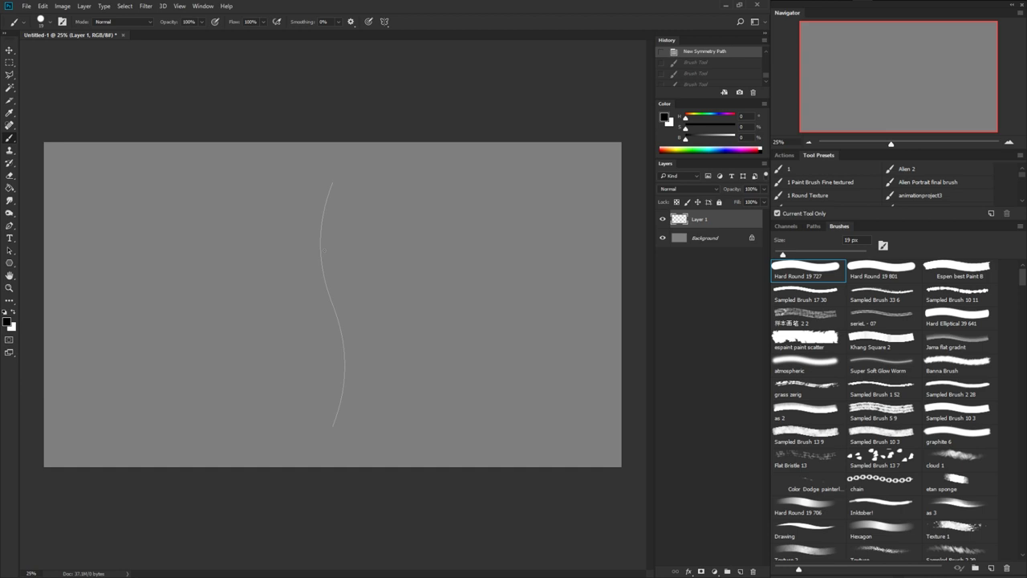
mouse_move(324, 277)
mouse_down()
mouse_move(341, 327)
mouse_move(335, 310)
mouse_up()
key(ctrl+alt+z)
key(ctrl+alt+z)
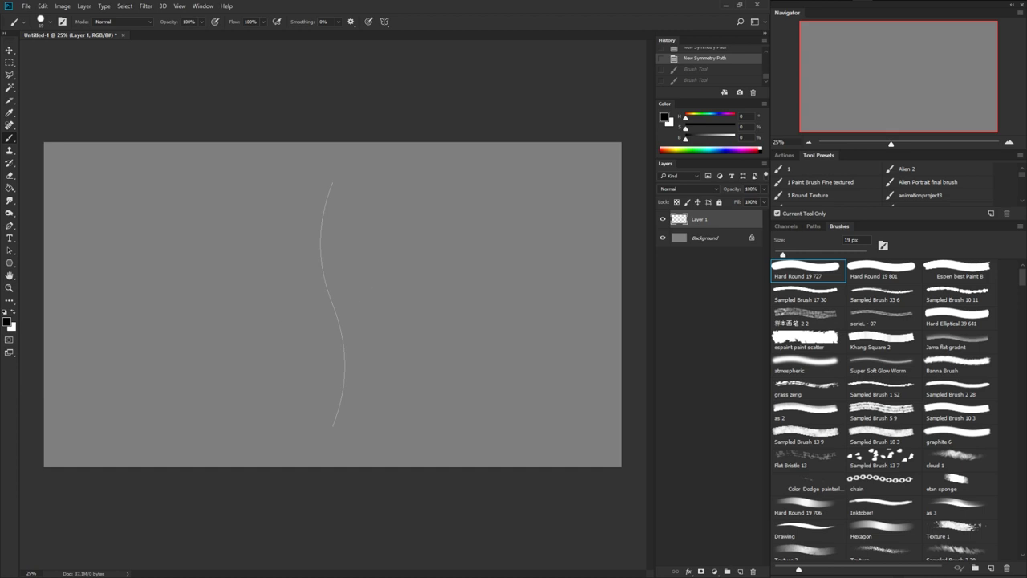
Create another wavy symmetry axis and transform it into a much wider, shorter S-curve extending to the canvas's right half
key(v)
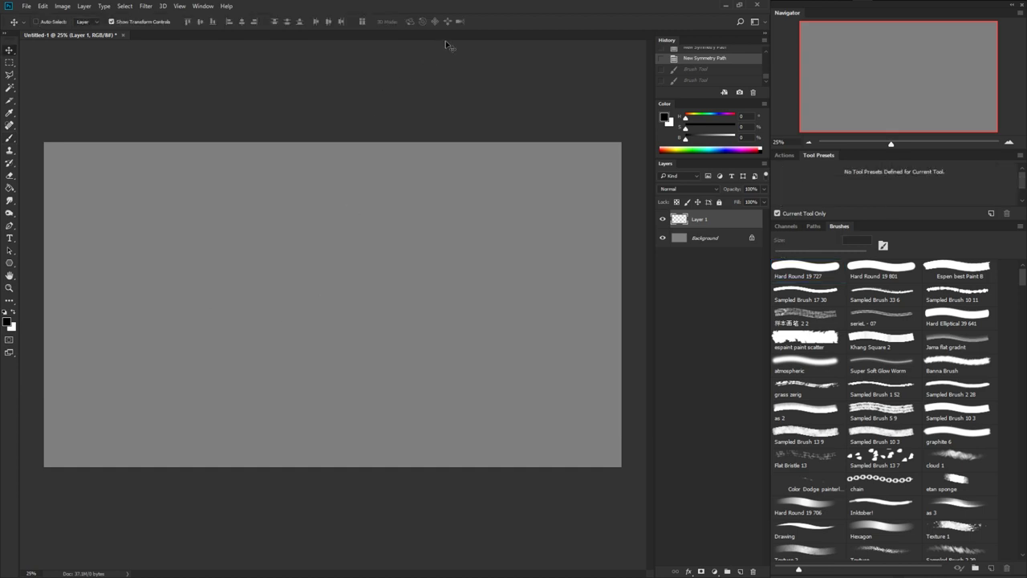
key(b)
click(385, 22)
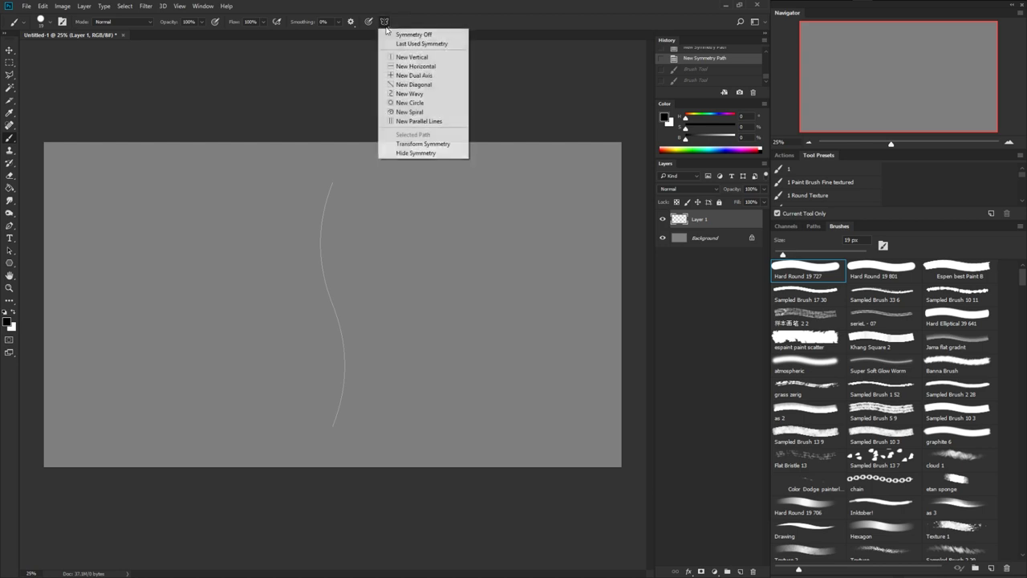
click(410, 94)
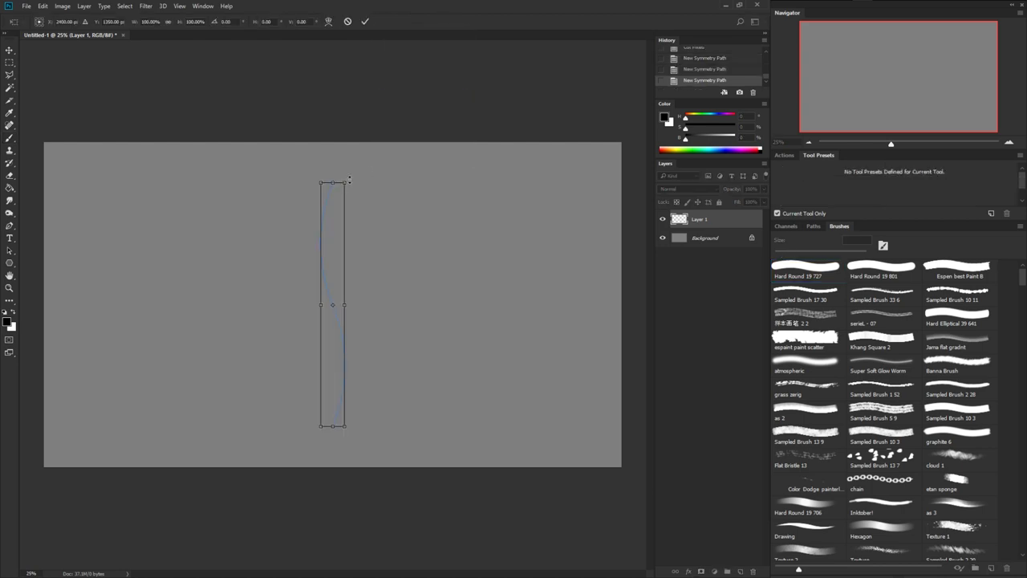
mouse_move(348, 181)
mouse_down()
mouse_move(403, 248)
mouse_move(487, 248)
mouse_move(545, 182)
mouse_move(423, 205)
mouse_move(385, 246)
mouse_move(505, 277)
mouse_move(469, 218)
mouse_move(509, 252)
mouse_move(557, 218)
mouse_move(383, 200)
mouse_move(456, 271)
mouse_move(509, 289)
mouse_move(544, 251)
mouse_up()
key(Return)
key(b)
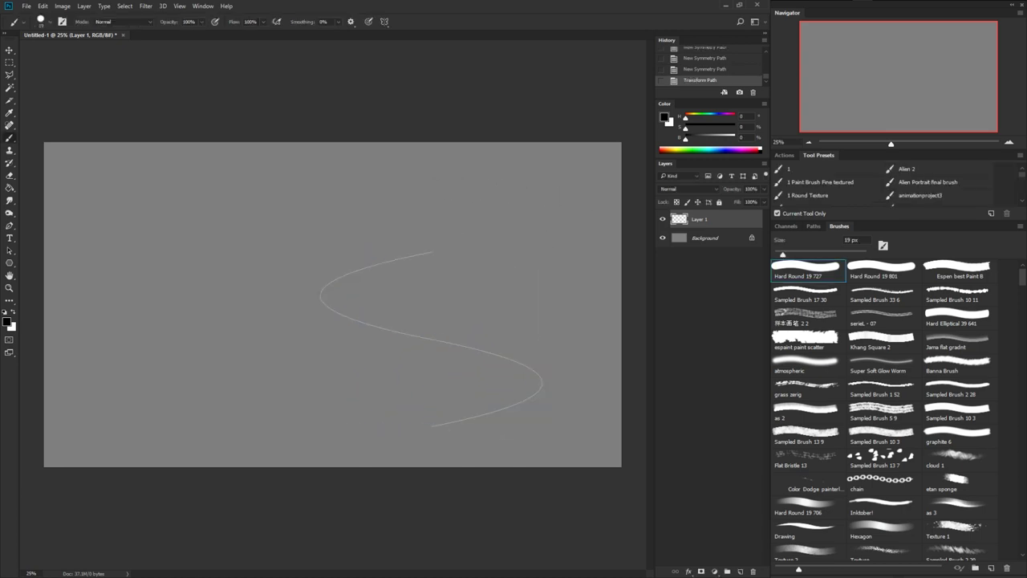
Test a brush stroke weaving along the middle and lower bends of the widened wavy symmetry axis and undo it
mouse_move(456, 420)
mouse_down()
mouse_move(520, 389)
mouse_move(512, 351)
mouse_move(336, 305)
mouse_up()
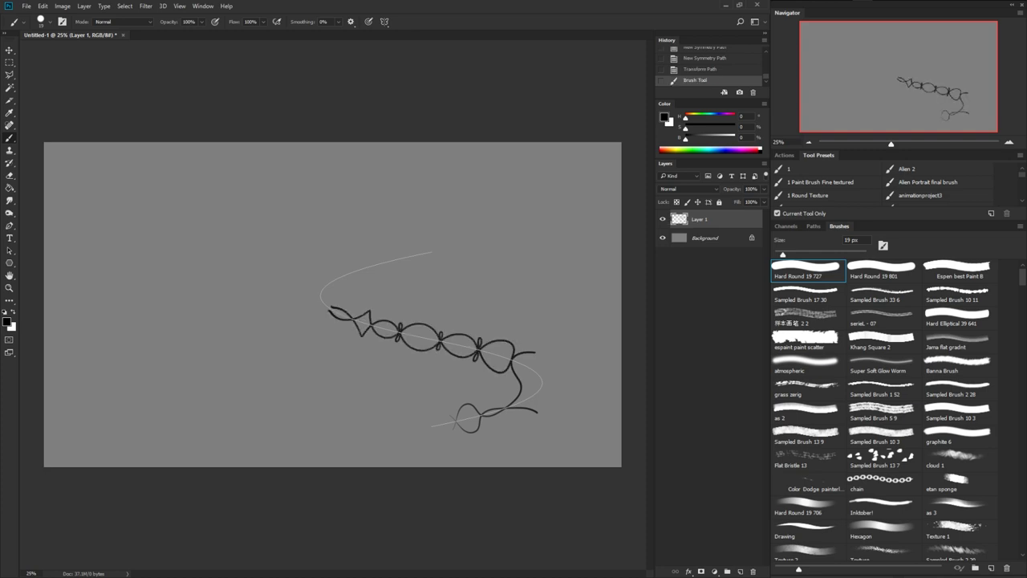
key(ctrl+z)
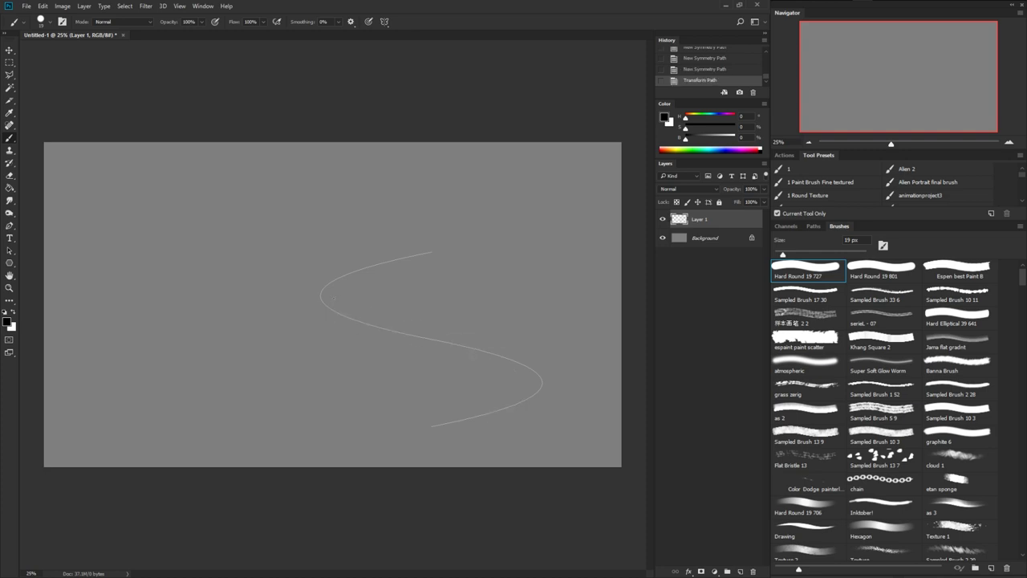
Create a new dual-axis symmetry scaled to about 76% width and 46% height at the canvas's lower left, and undo a test stroke on it
click(391, 22)
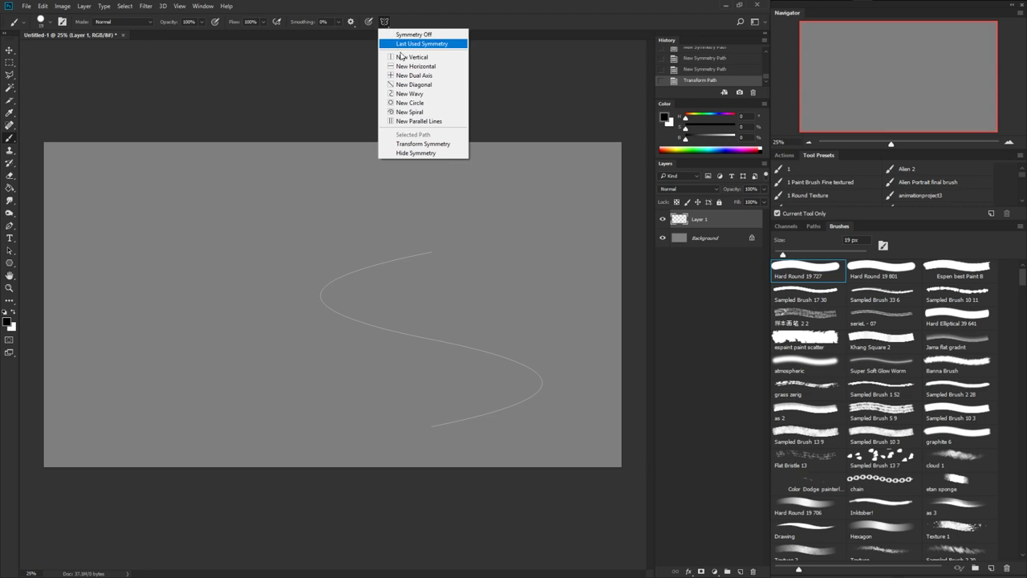
click(412, 76)
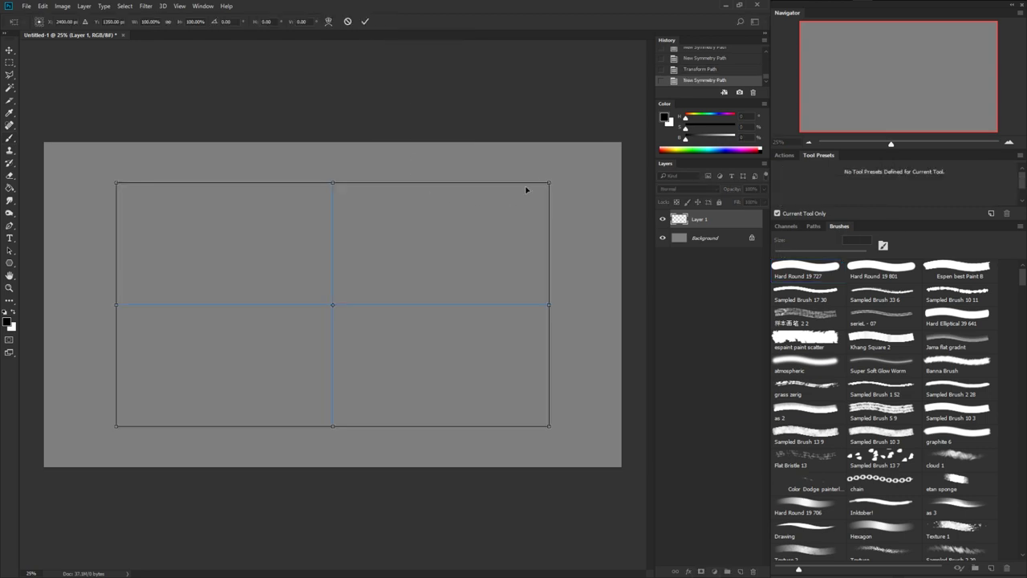
drag(541, 183, 444, 314)
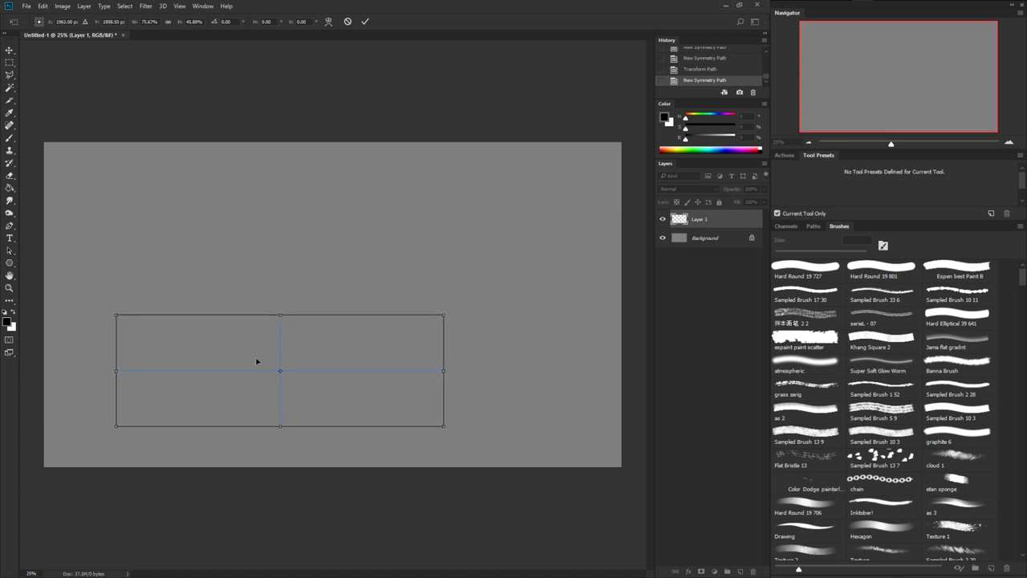
key(Return)
mouse_move(261, 359)
mouse_down()
mouse_move(274, 382)
mouse_move(259, 349)
mouse_move(399, 363)
mouse_up()
key(ctrl+z)
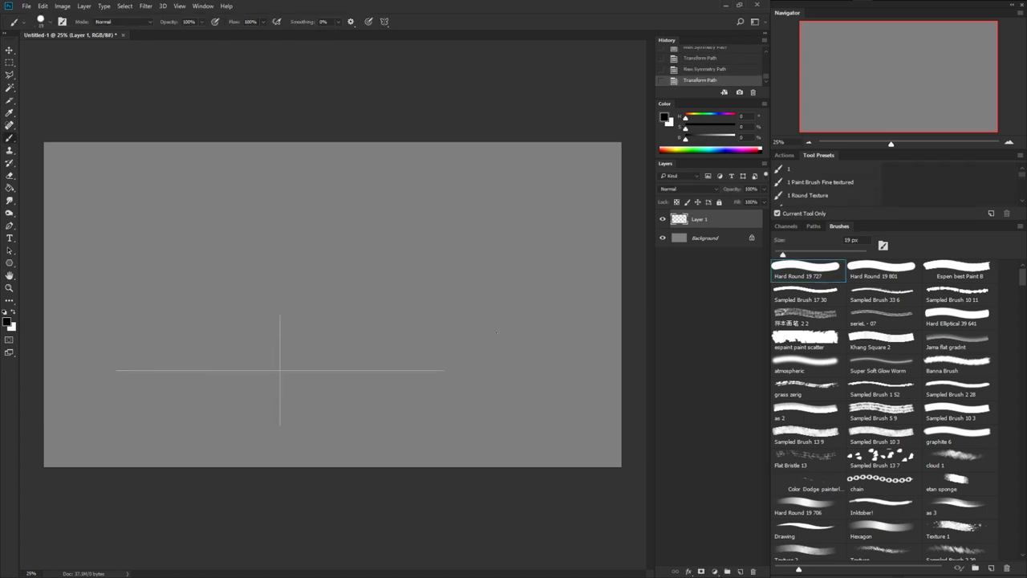
Create a new circle symmetry axis at the canvas centre in its default size
click(385, 22)
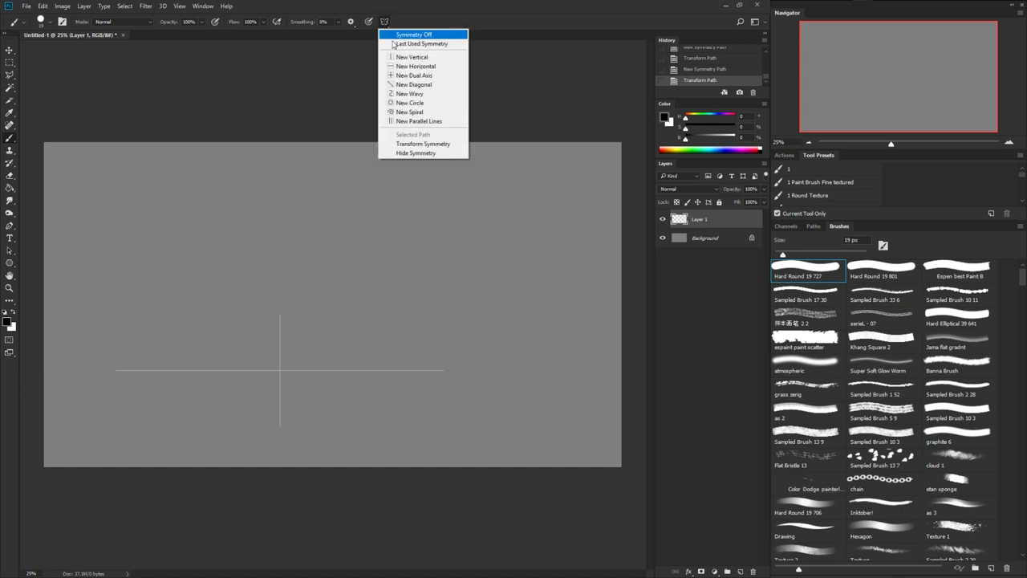
click(422, 106)
key(Return)
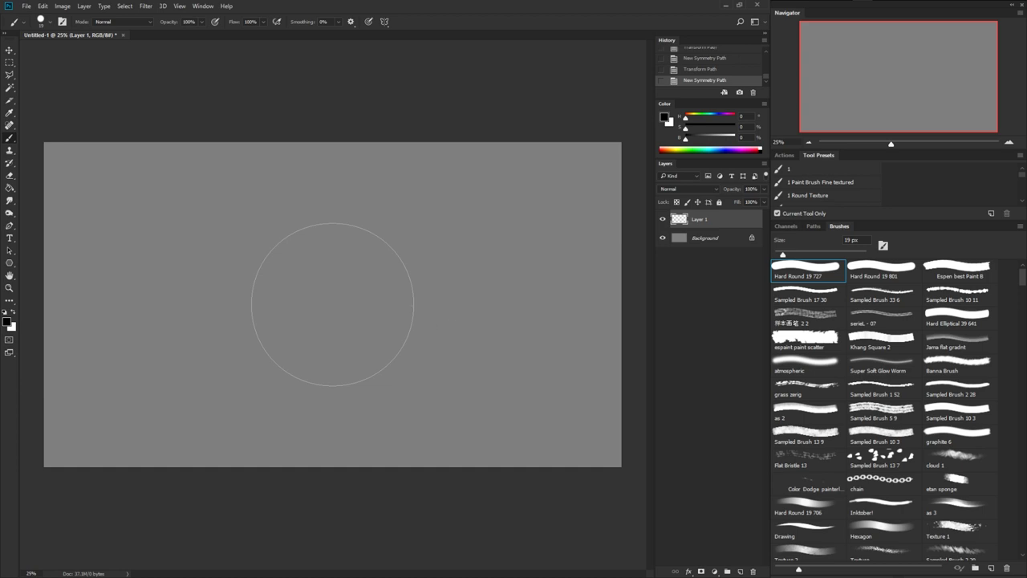
Test brush strokes weaving along the circle symmetry axis, including its upper arc, undoing each one
mouse_move(414, 313)
mouse_down()
mouse_move(347, 390)
mouse_move(316, 379)
mouse_up()
key(ctrl+z)
mouse_move(411, 320)
mouse_down()
mouse_move(403, 270)
mouse_move(380, 228)
mouse_move(355, 217)
mouse_move(324, 220)
mouse_move(259, 263)
mouse_up()
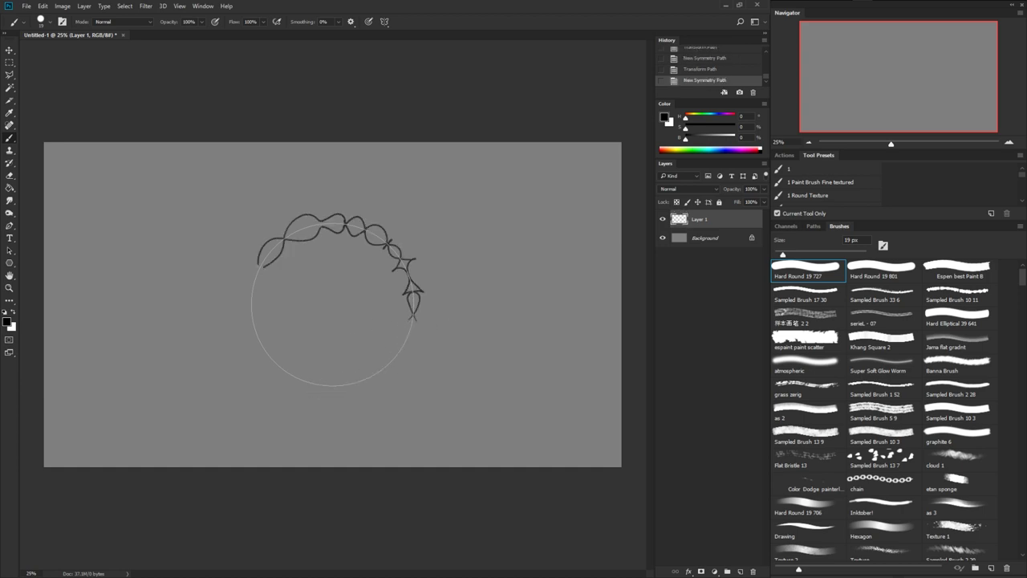
key(ctrl+z)
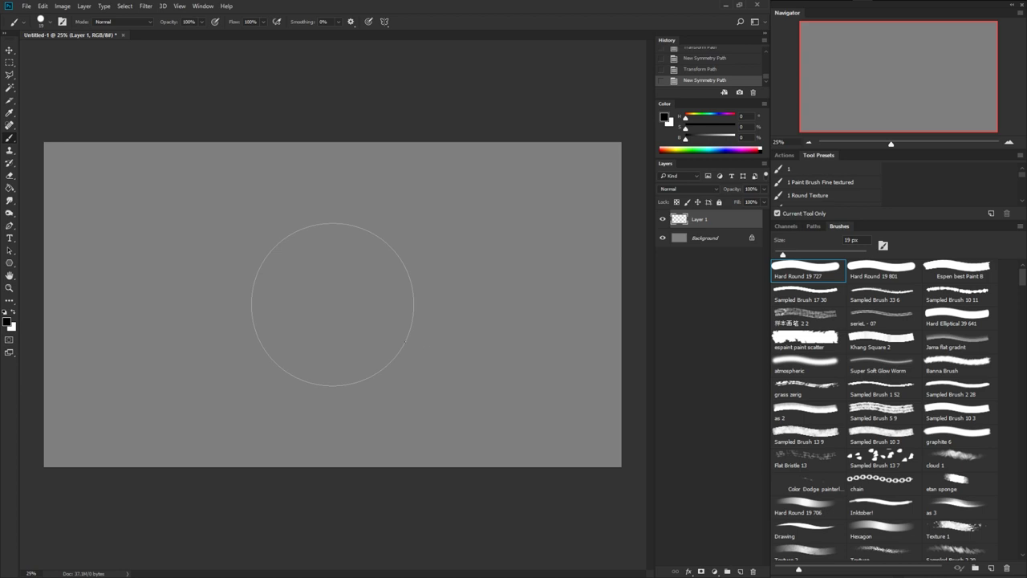
Test brush strokes starting near the circle's lower-right arc and running across and outside the circle, undoing them all
mouse_move(405, 341)
mouse_down()
mouse_move(412, 286)
mouse_move(397, 255)
mouse_move(367, 227)
mouse_move(333, 219)
mouse_move(250, 267)
mouse_move(244, 364)
mouse_move(237, 338)
mouse_up()
mouse_move(430, 371)
mouse_down()
mouse_move(478, 266)
mouse_move(531, 248)
mouse_move(552, 320)
mouse_move(493, 360)
mouse_move(524, 400)
mouse_move(577, 346)
mouse_up()
key(ctrl+z)
mouse_move(409, 333)
mouse_down()
mouse_move(423, 298)
mouse_move(475, 349)
mouse_move(596, 378)
mouse_up()
key(ctrl+z)
key(ctrl+z)
mouse_move(393, 355)
mouse_down()
mouse_move(437, 422)
mouse_move(193, 371)
mouse_move(270, 426)
mouse_move(228, 366)
mouse_up()
key(ctrl+z)
Test long brush strokes weaving around most of the circle axis, then undo them together with the circle axis itself
mouse_move(376, 389)
mouse_down()
mouse_move(420, 313)
mouse_move(362, 336)
mouse_move(421, 280)
mouse_move(405, 232)
mouse_up()
key(ctrl+z)
mouse_move(408, 294)
mouse_down()
mouse_move(394, 252)
mouse_move(344, 219)
mouse_move(304, 221)
mouse_move(278, 241)
mouse_move(258, 266)
mouse_move(242, 326)
mouse_move(279, 372)
mouse_move(320, 387)
mouse_up()
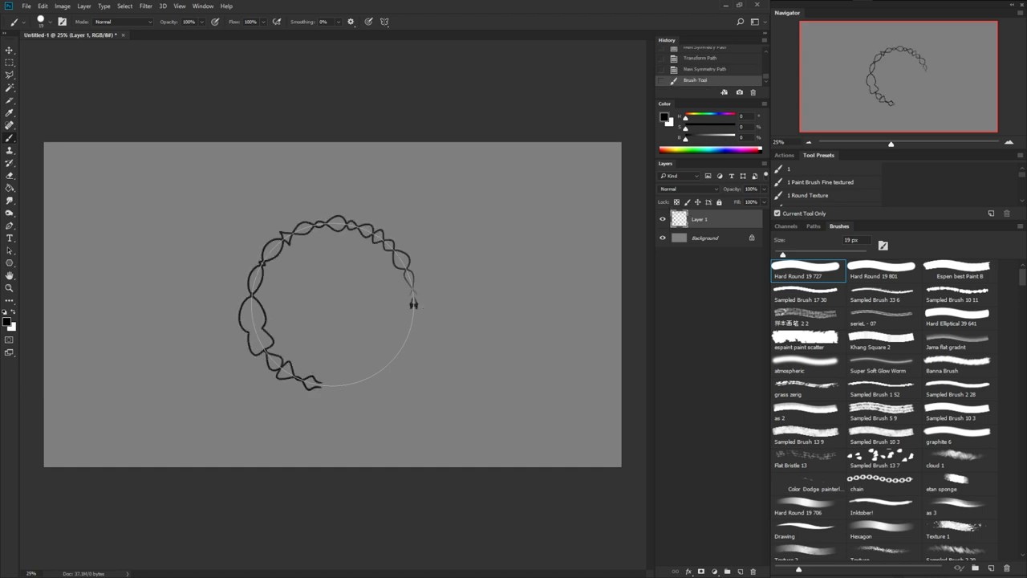
key(ctrl+z)
key(ctrl+z)
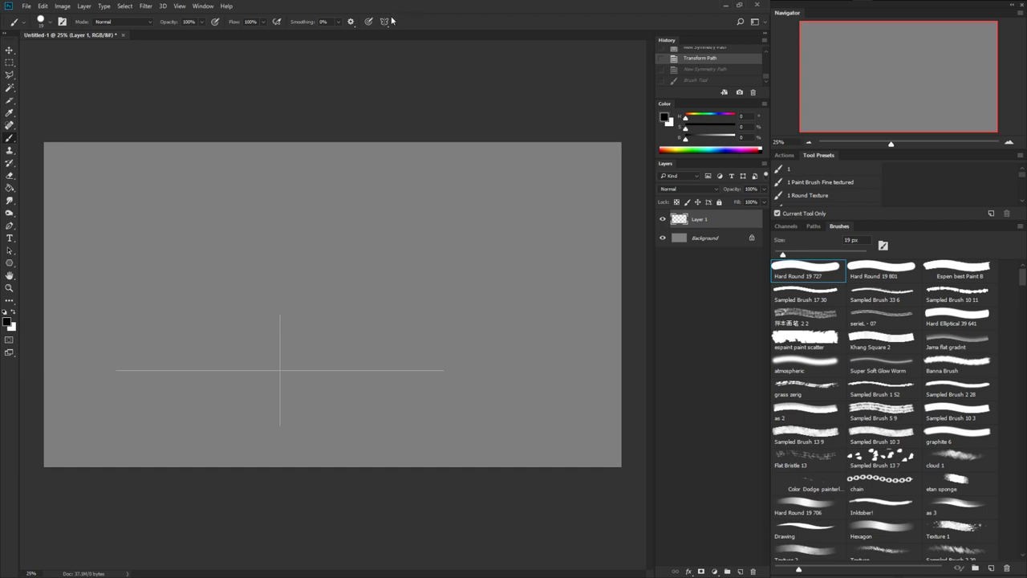
Create a new circle symmetry axis transformed into a wide, flat ellipse, and undo a test brush stroke along it
click(392, 21)
click(401, 101)
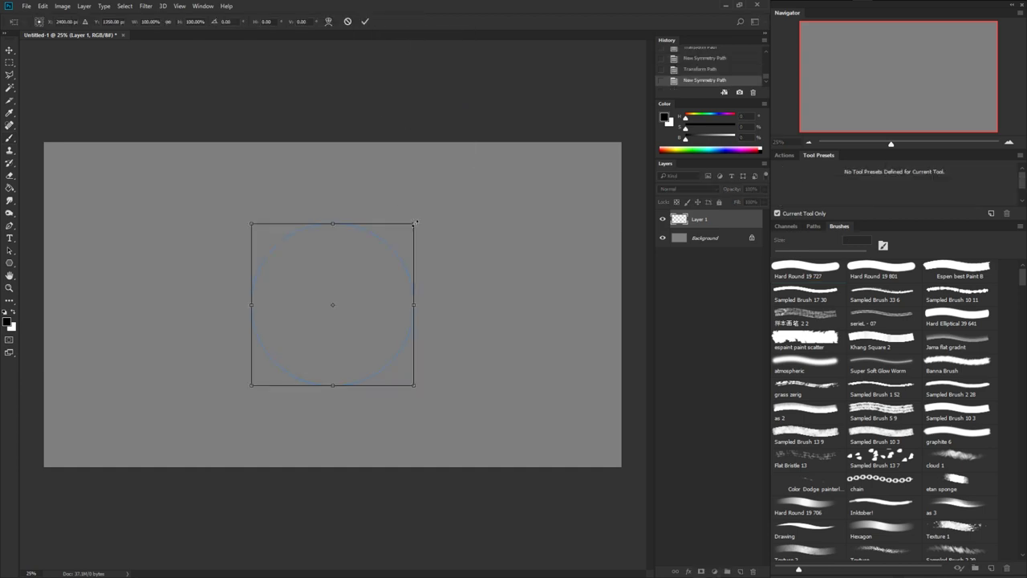
mouse_move(415, 222)
mouse_down()
mouse_move(304, 183)
mouse_move(293, 224)
mouse_move(505, 341)
mouse_move(535, 252)
mouse_up()
key(Return)
key(b)
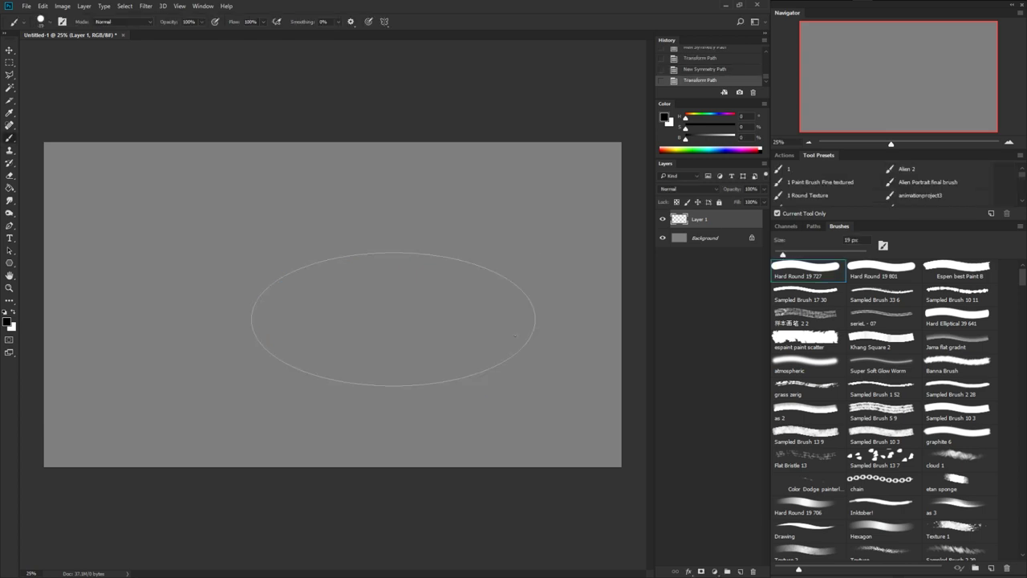
mouse_move(515, 336)
mouse_down()
mouse_move(514, 357)
mouse_move(406, 385)
mouse_move(251, 315)
mouse_move(462, 258)
mouse_move(573, 321)
mouse_up()
key(ctrl+z)
Create a new spiral symmetry axis and stretch it to nearly twice its width and slightly taller
click(385, 22)
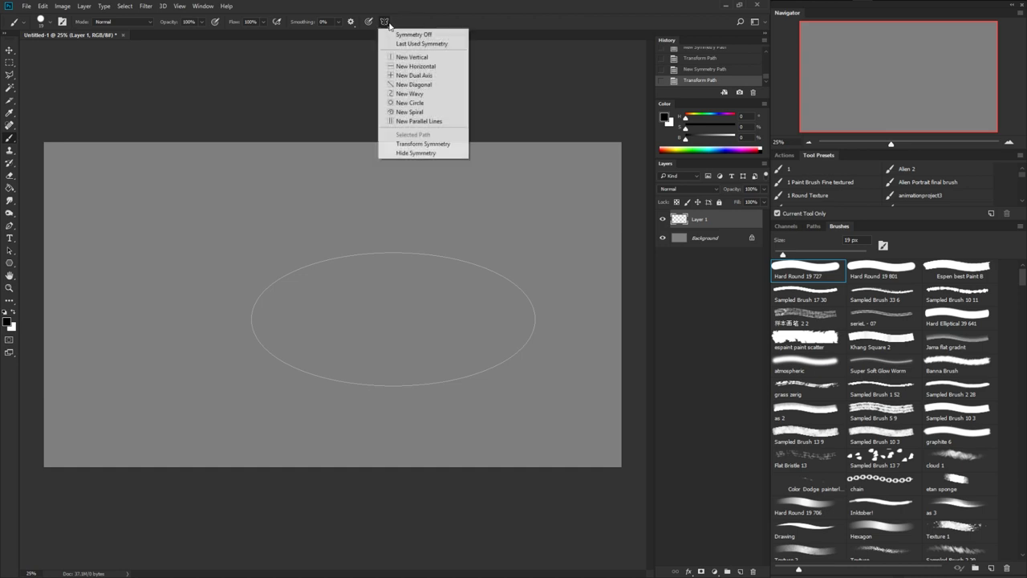
click(413, 112)
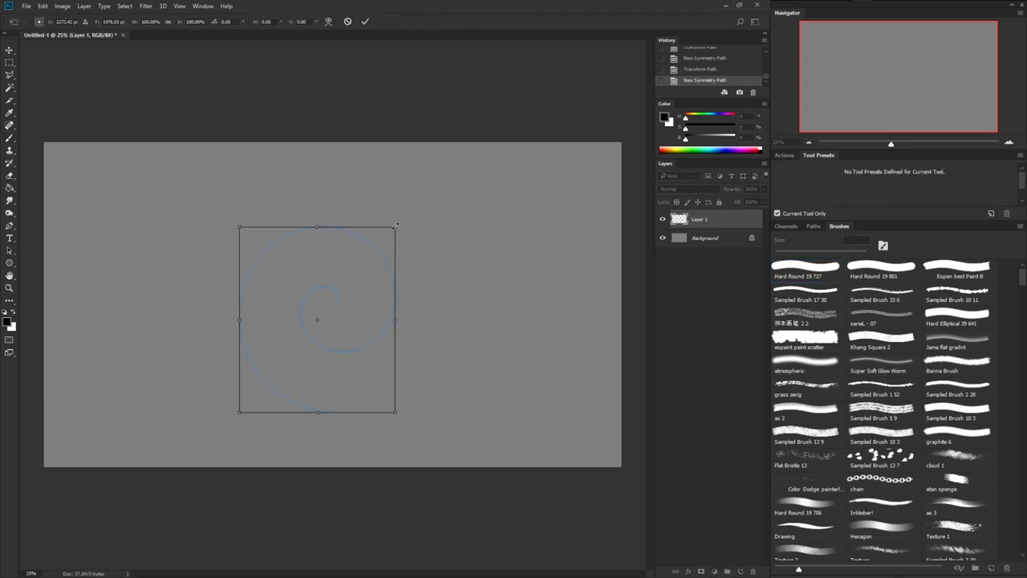
mouse_move(395, 226)
mouse_down()
mouse_move(525, 253)
mouse_move(542, 203)
mouse_up()
key(Return)
key(b)
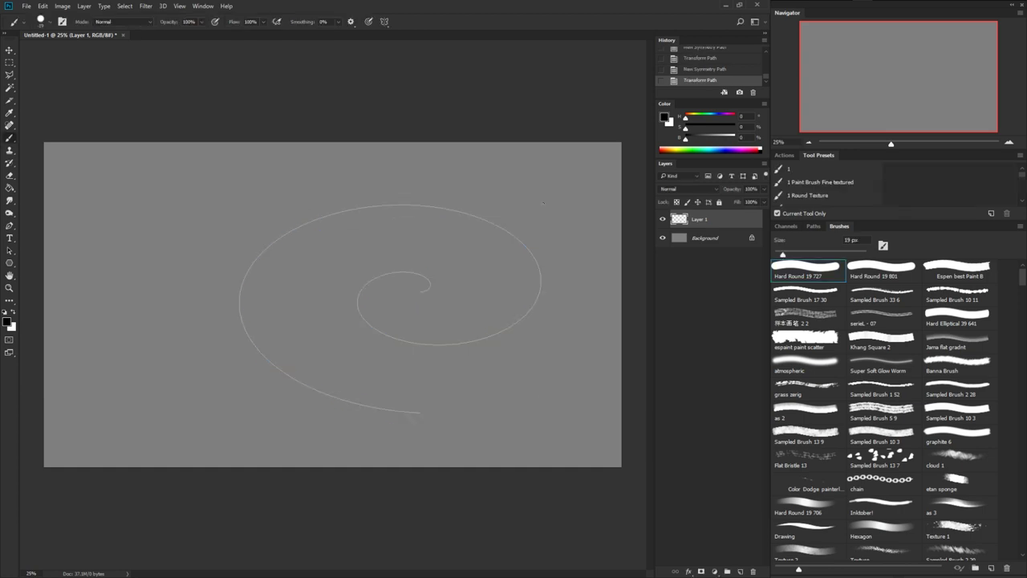
Test a brush stroke along the stretched spiral axis, then undo the stroke and the spiral's transformation
mouse_move(420, 413)
mouse_down()
mouse_move(356, 408)
mouse_move(285, 374)
mouse_move(232, 292)
mouse_move(321, 215)
mouse_move(411, 207)
mouse_up()
key(ctrl+z)
key(ctrl+z)
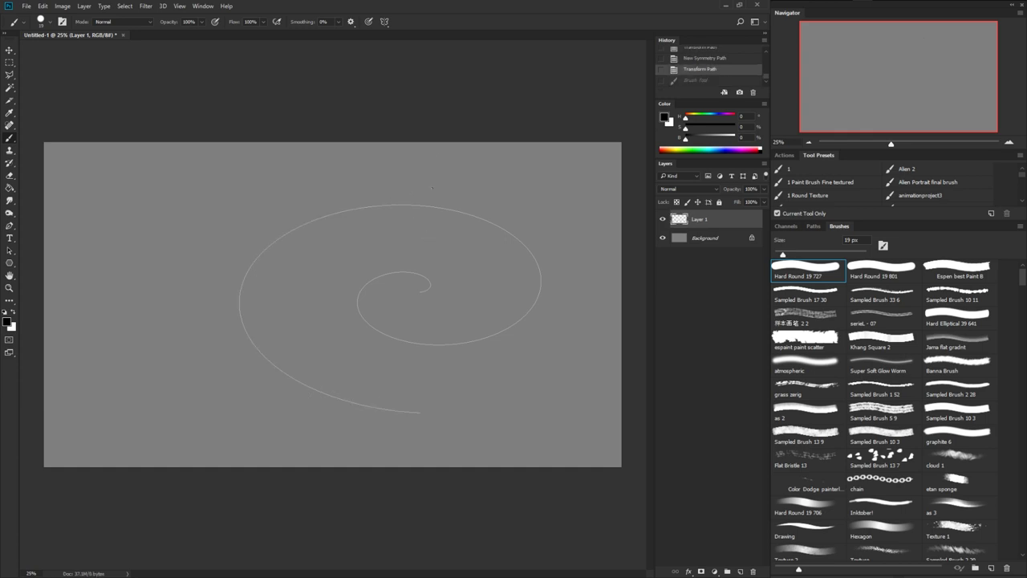
key(ctrl+z)
Create a new parallel-lines symmetry axis with its two lines moved closer together, and undo a zigzag test stroke beside it
click(386, 22)
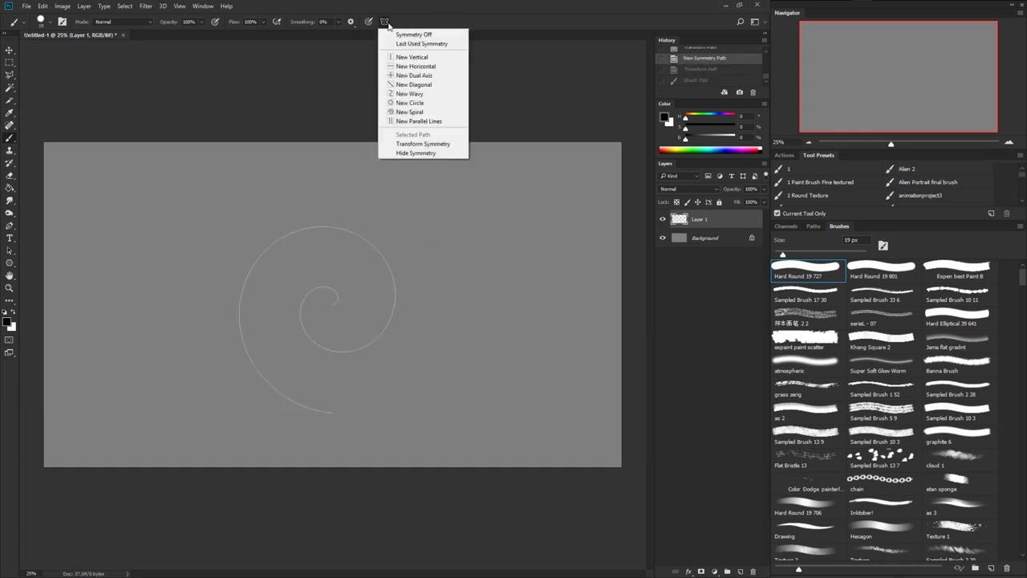
click(401, 121)
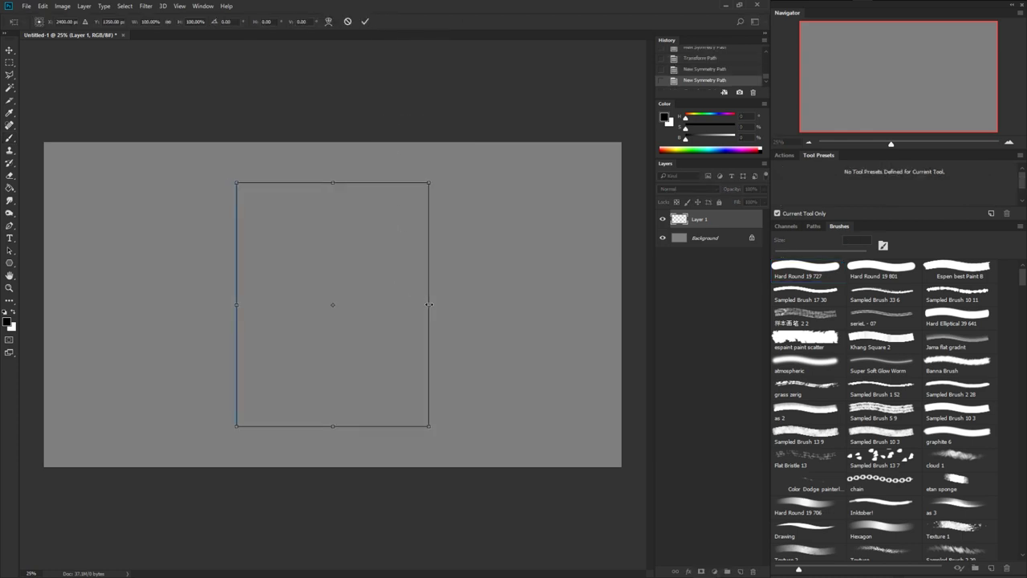
mouse_move(428, 306)
mouse_down()
mouse_move(273, 305)
mouse_move(449, 306)
mouse_move(310, 319)
mouse_move(329, 354)
mouse_up()
key(Return)
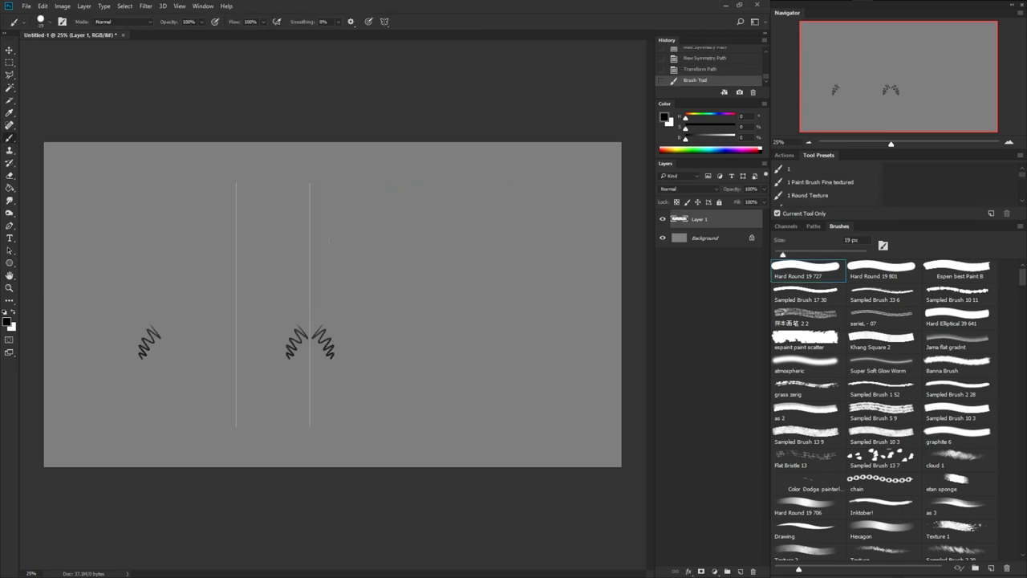
key(ctrl+z)
Test several straight vertical brush lines beside the right parallel symmetry line and undo them all
drag(318, 187, 320, 297)
shift+click(318, 433)
click(334, 190)
shift+click(334, 452)
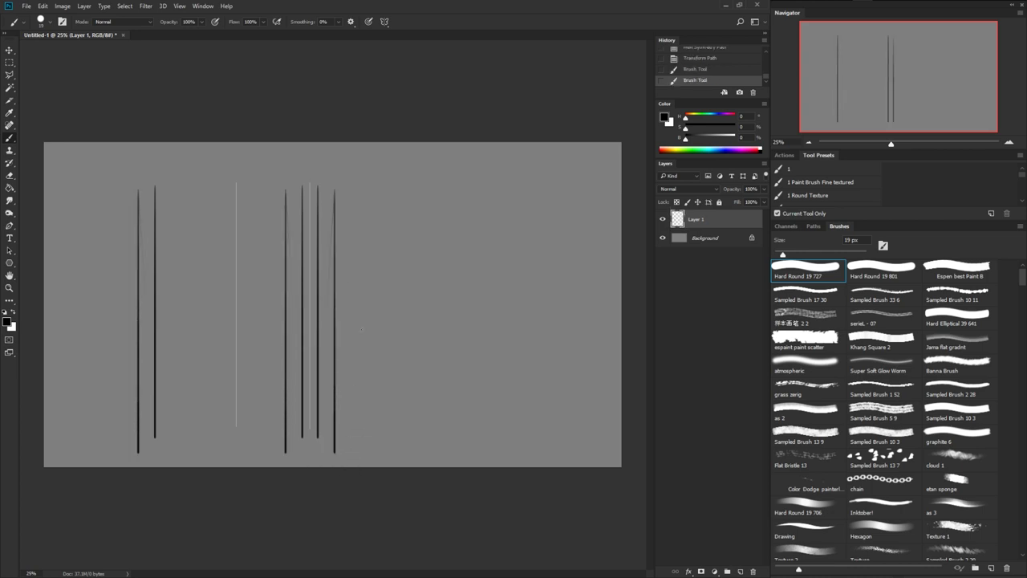
key(ctrl+z)
drag(333, 186, 332, 294)
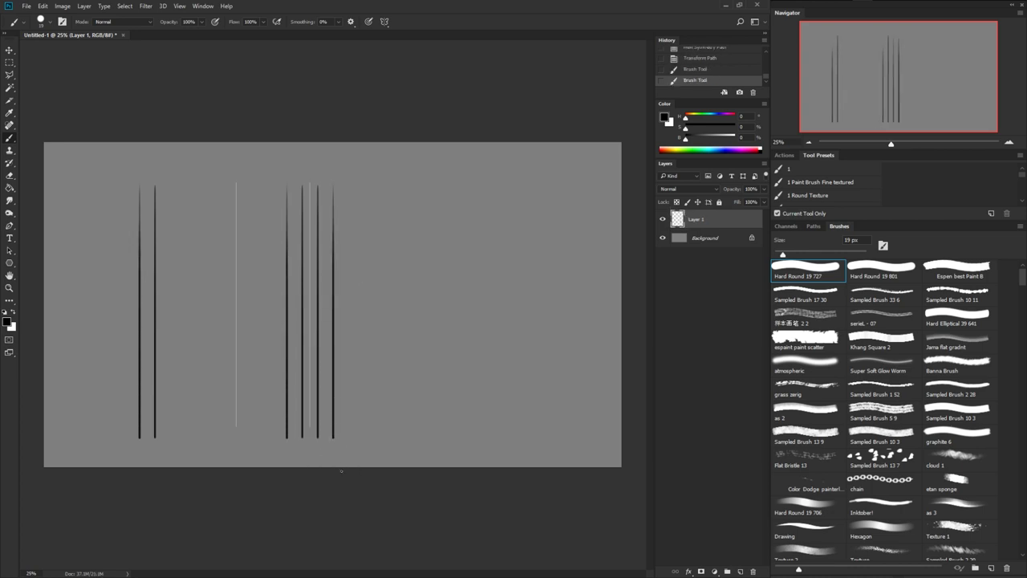
drag(344, 180, 344, 443)
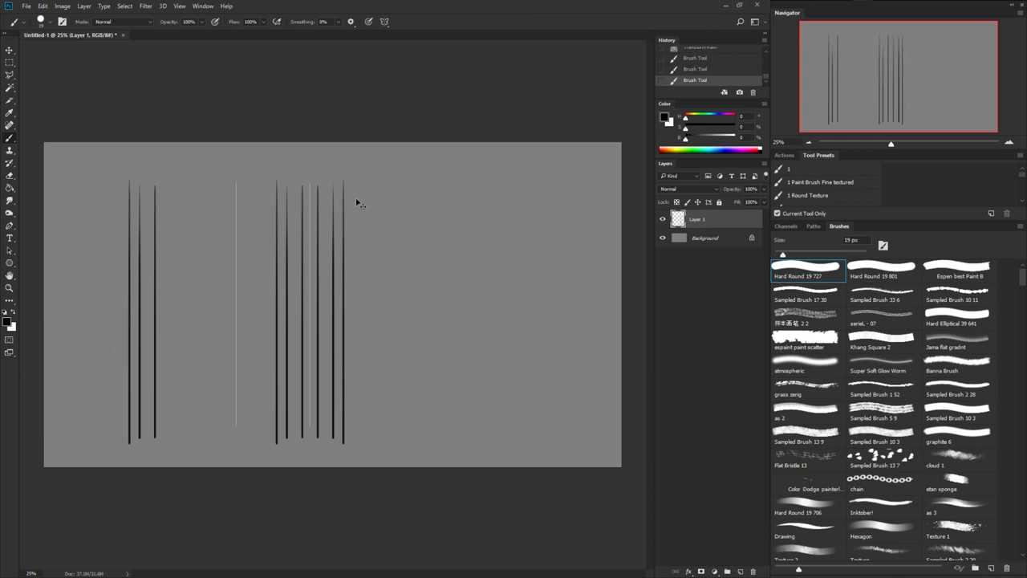
key(ctrl+z)
key(ctrl+z)
key(ctrl+z)
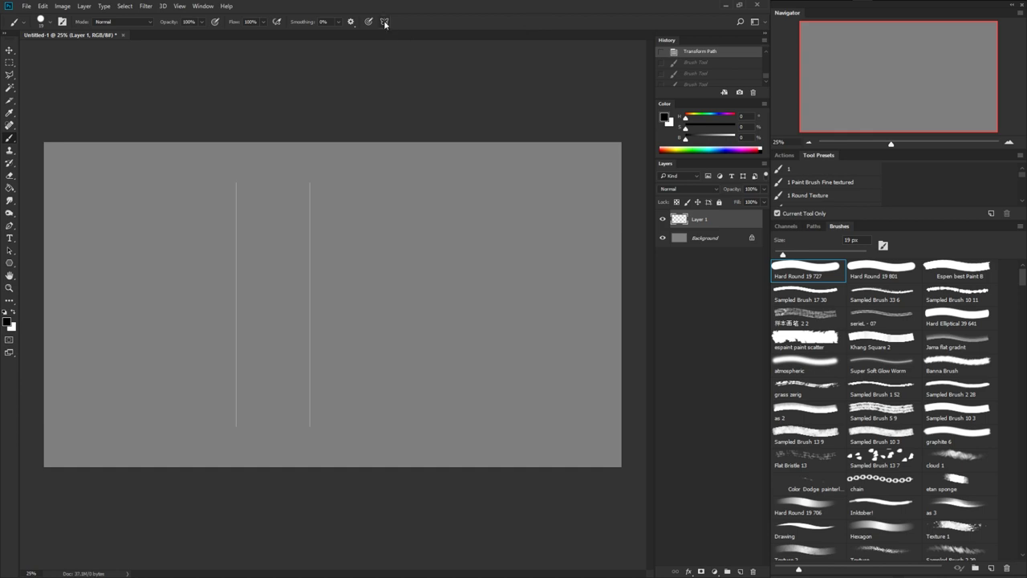
Create a new dual-axis symmetry centred on the canvas in its default size, and undo a test brush stroke on it
click(385, 22)
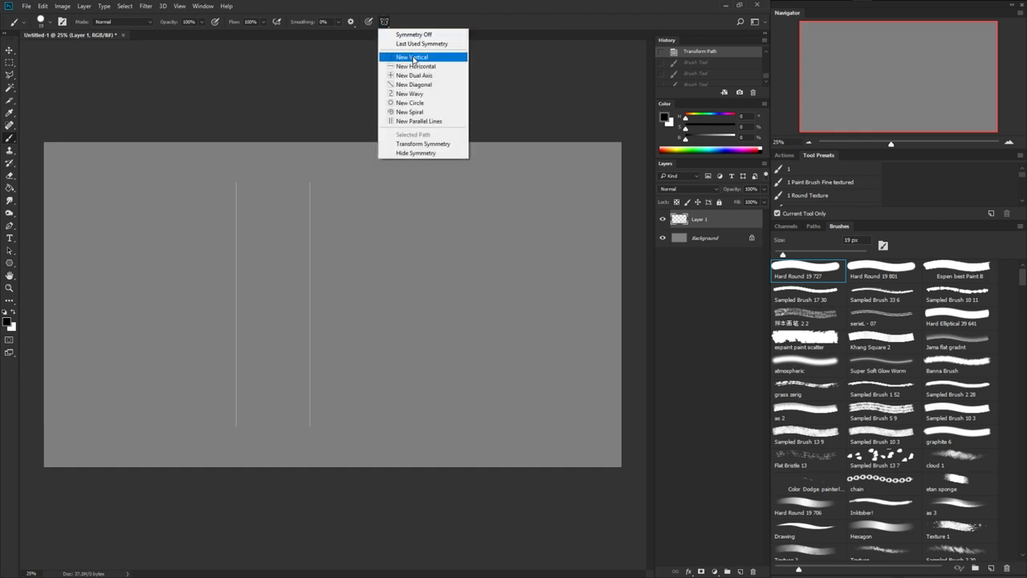
click(454, 81)
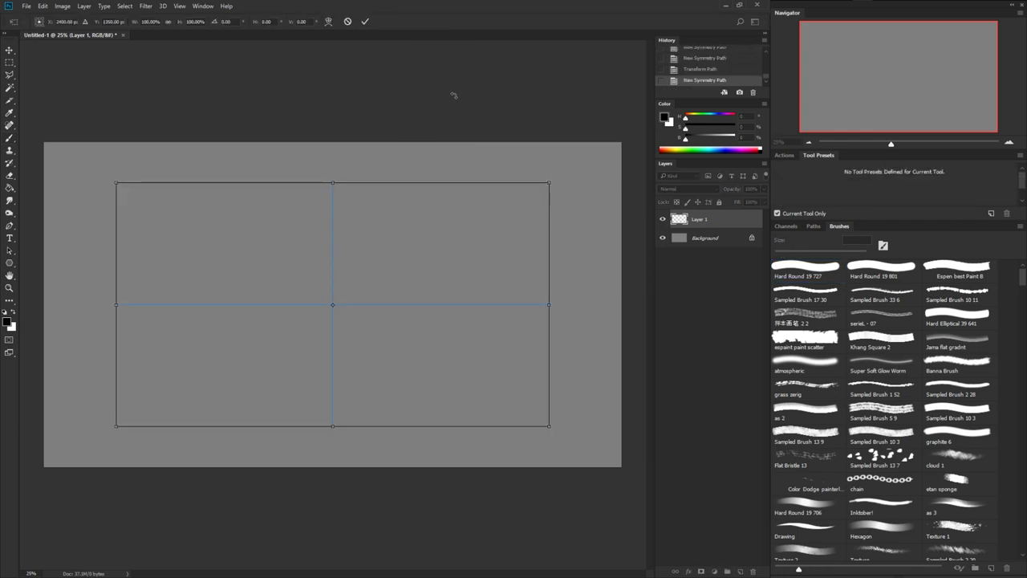
key(Return)
key(z)
mouse_move(339, 321)
mouse_down()
mouse_move(366, 320)
mouse_move(353, 334)
mouse_move(382, 392)
mouse_up()
key(space)
mouse_move(388, 334)
mouse_down()
mouse_move(344, 372)
mouse_move(397, 479)
mouse_up()
key(ctrl+z)
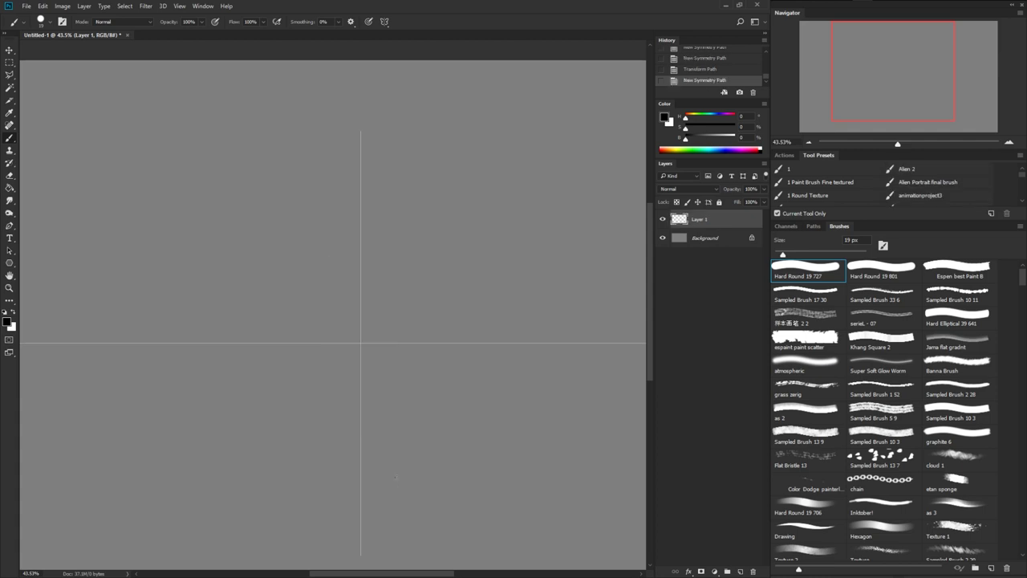
Mark the intersection of the dual axes with a small brush dot and hide the symmetry guides
click(362, 342)
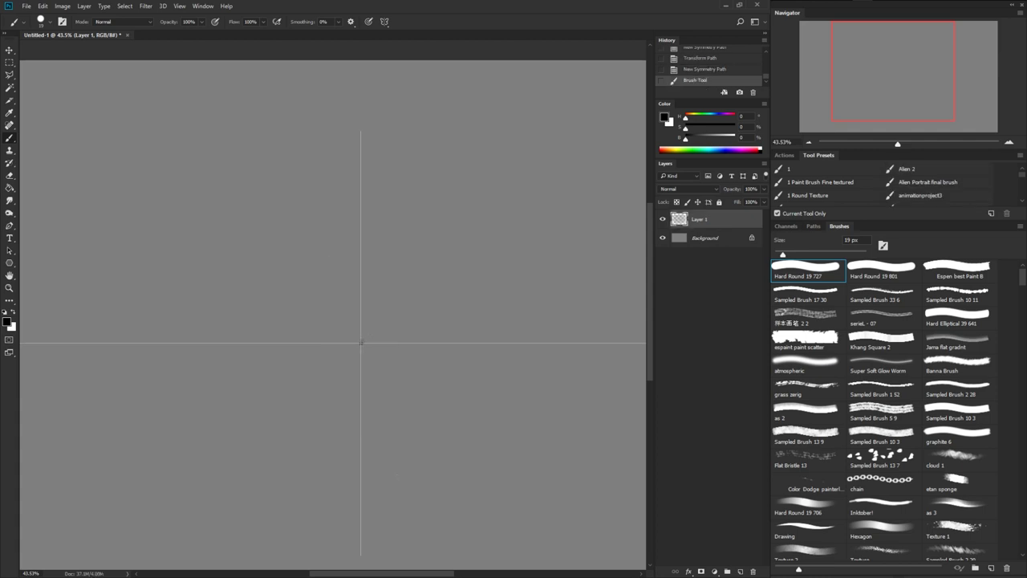
click(385, 22)
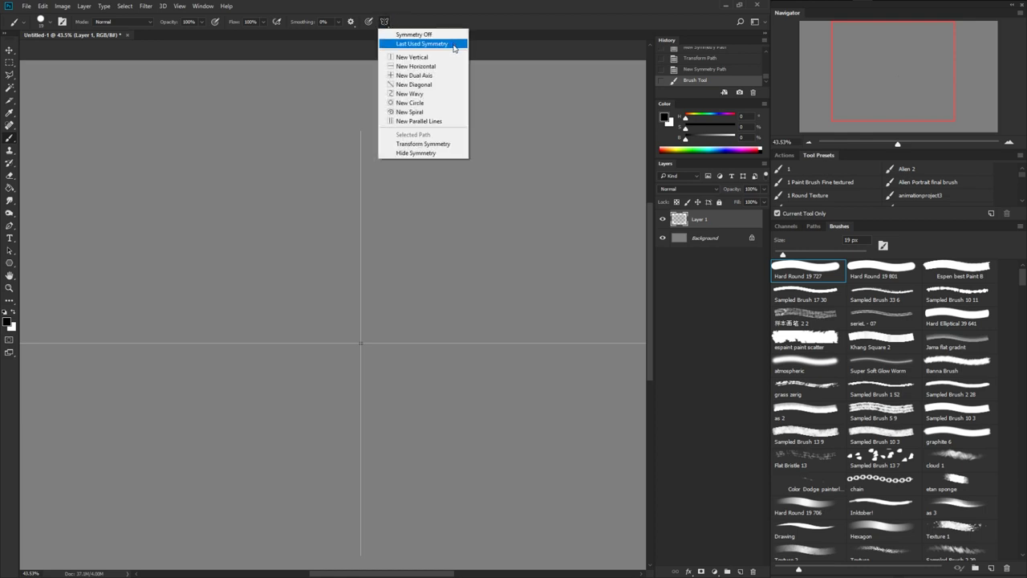
click(447, 152)
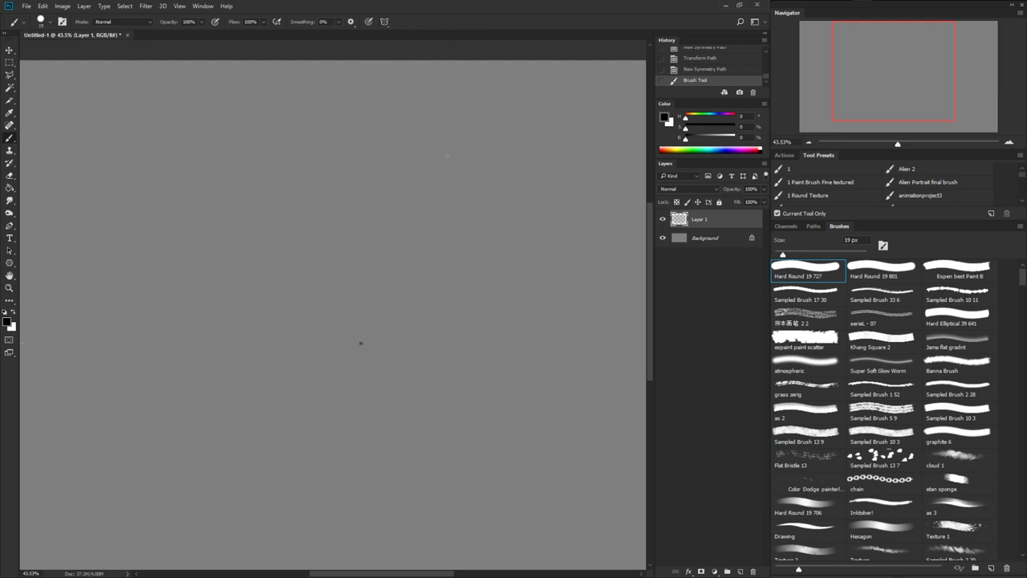
Paint a mirrored emblem around the centre dot with angled-end vertical bars, nested hexagonal outlines and small side brackets
key(z)
drag(476, 368, 449, 367)
mouse_move(404, 344)
mouse_down()
mouse_move(432, 351)
mouse_move(393, 288)
mouse_move(391, 254)
mouse_up()
key(ctrl+z)
mouse_move(392, 341)
mouse_down()
mouse_move(402, 350)
mouse_move(403, 335)
mouse_move(406, 348)
mouse_move(412, 329)
mouse_move(413, 369)
mouse_up()
key(ctrl+z)
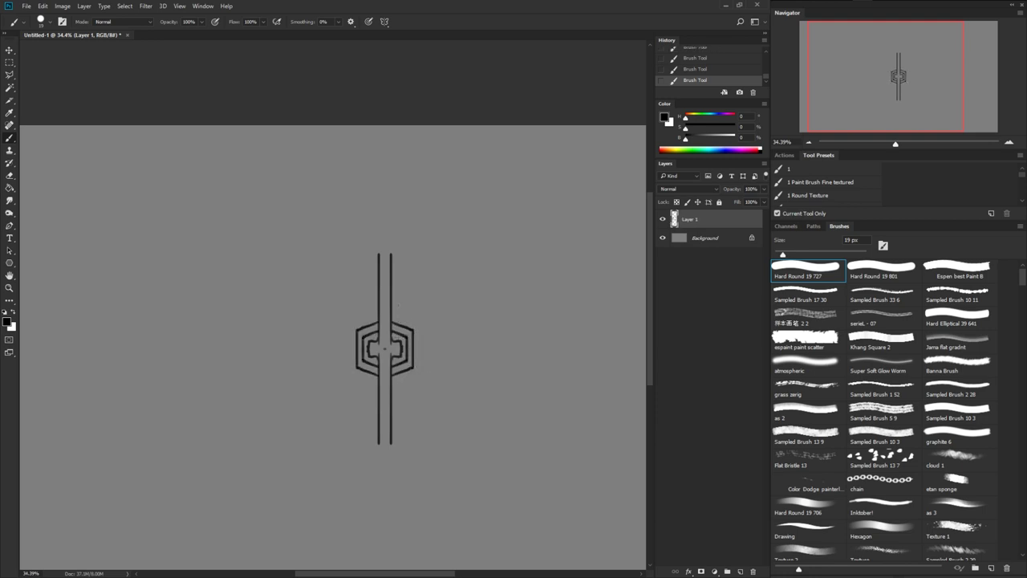
mouse_move(399, 324)
mouse_down()
mouse_move(395, 253)
mouse_move(402, 320)
mouse_up()
mouse_move(402, 255)
mouse_down()
mouse_move(410, 318)
mouse_move(430, 353)
mouse_up()
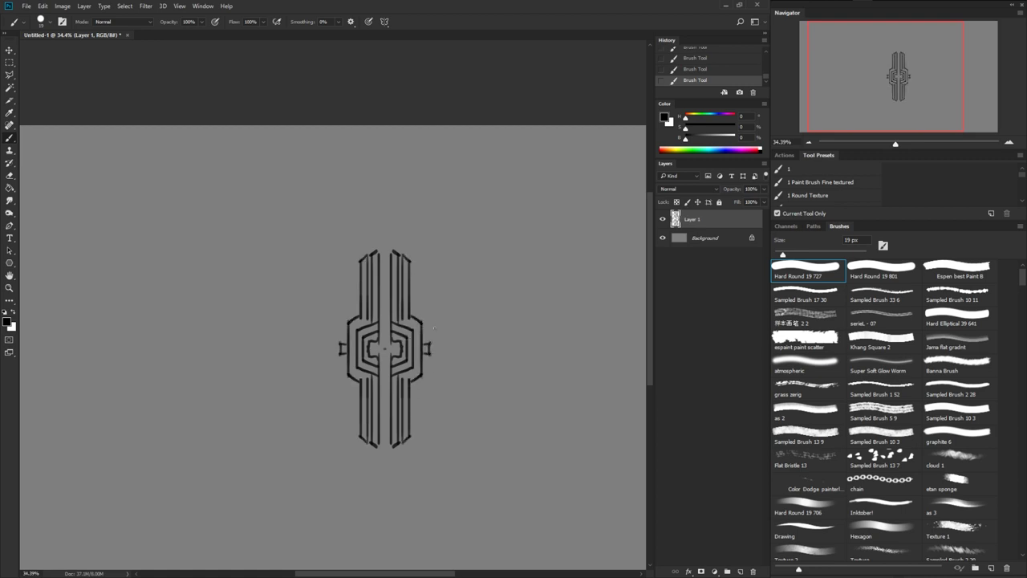
Show the symmetry guides again and paint a mirrored wavy mark along the horizontal axis outside the emblem's side brackets
click(384, 22)
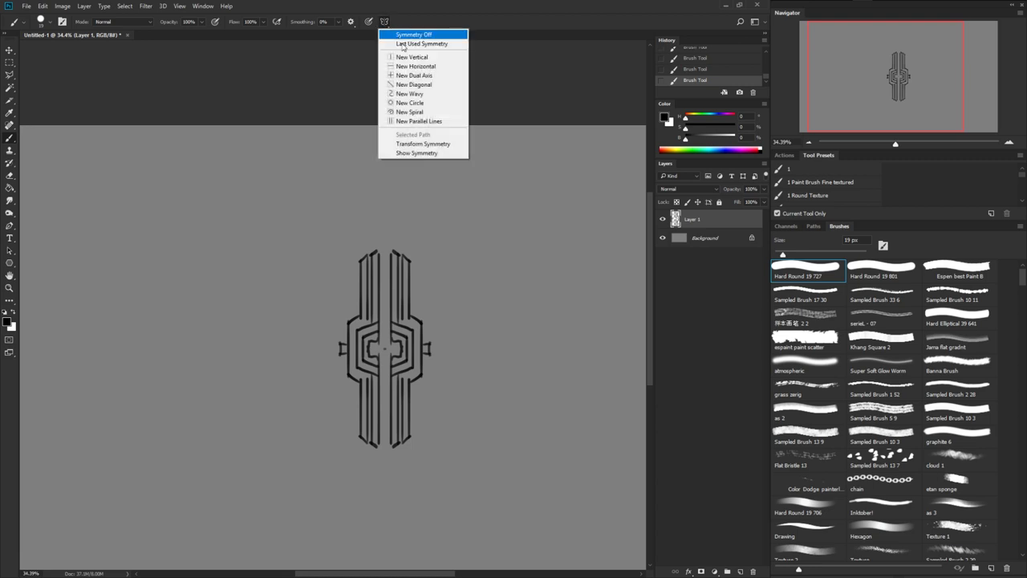
click(440, 152)
drag(444, 348, 472, 349)
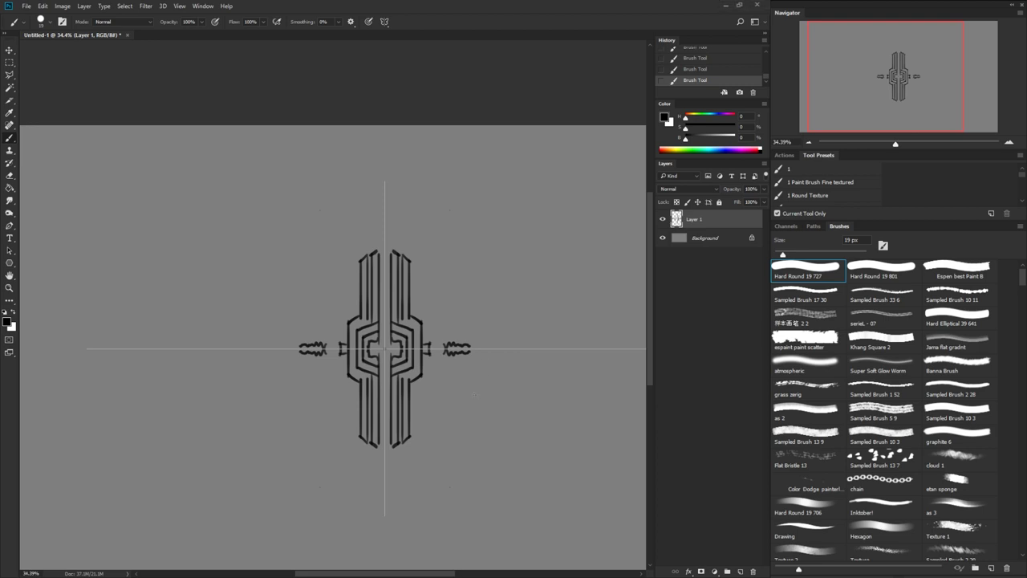
View the About Photoshop CC information to check the installed release number, and close it
drag(481, 395, 441, 413)
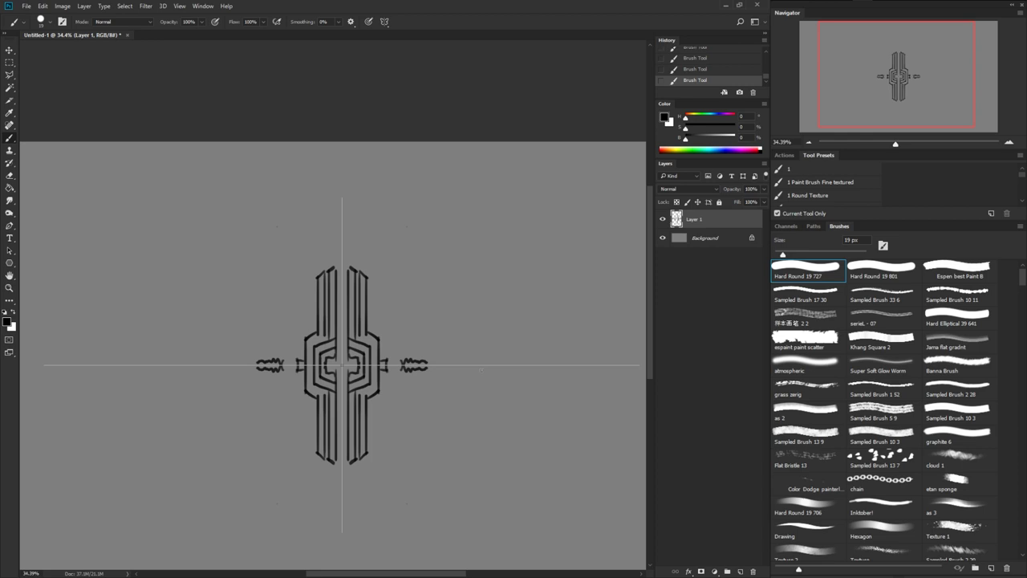
drag(468, 417, 466, 399)
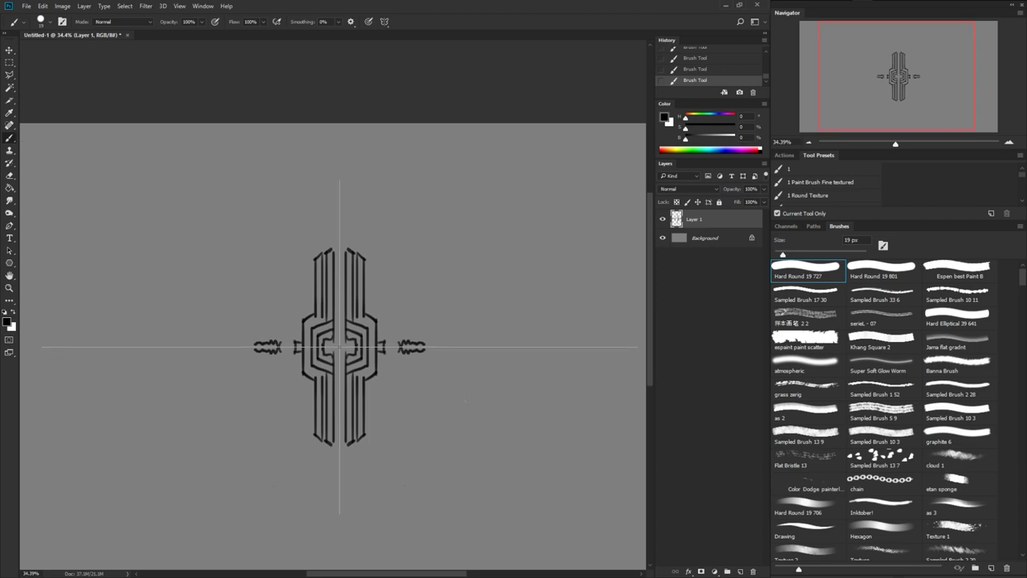
click(225, 7)
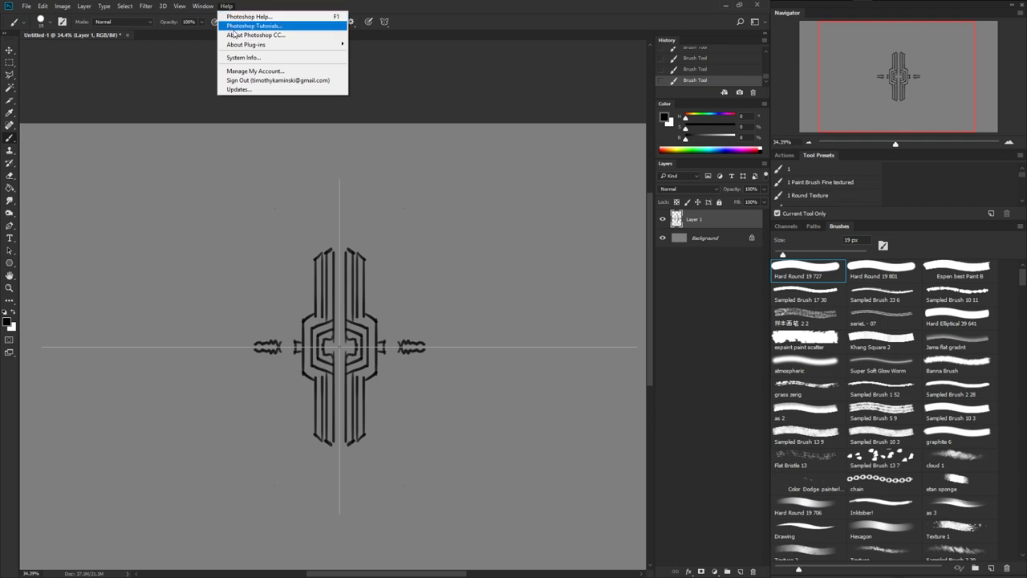
click(254, 36)
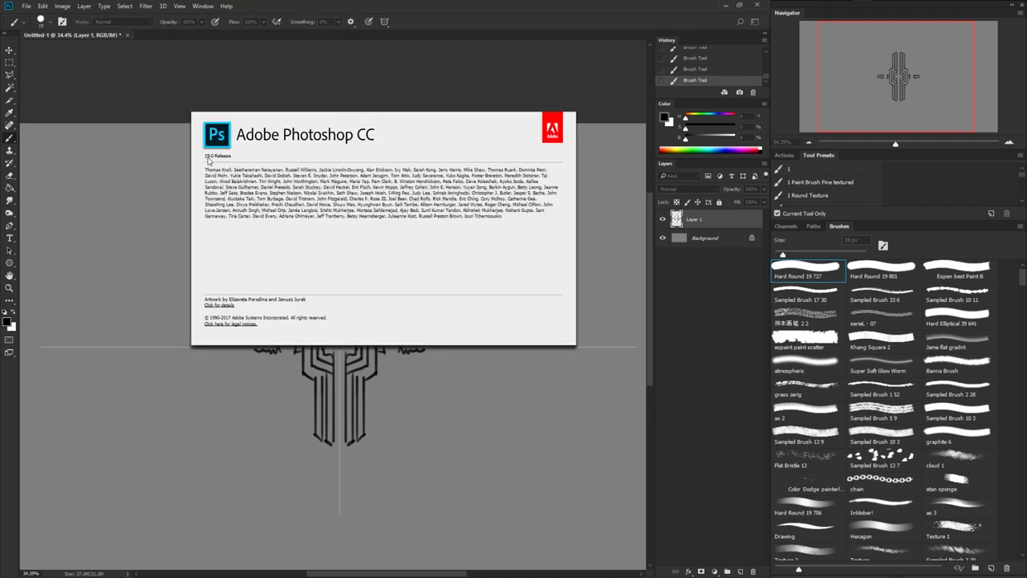
click(411, 51)
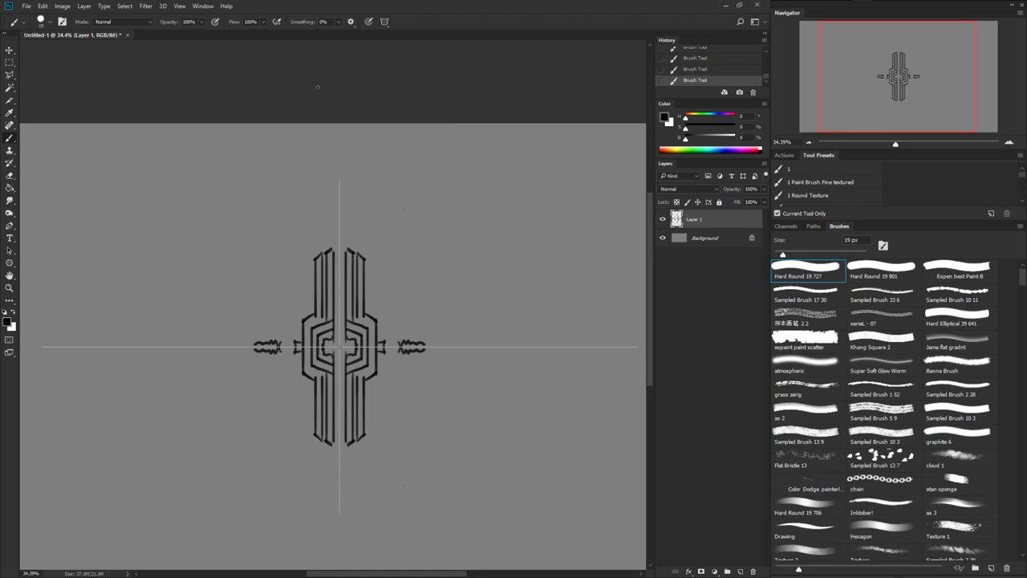
click(42, 5)
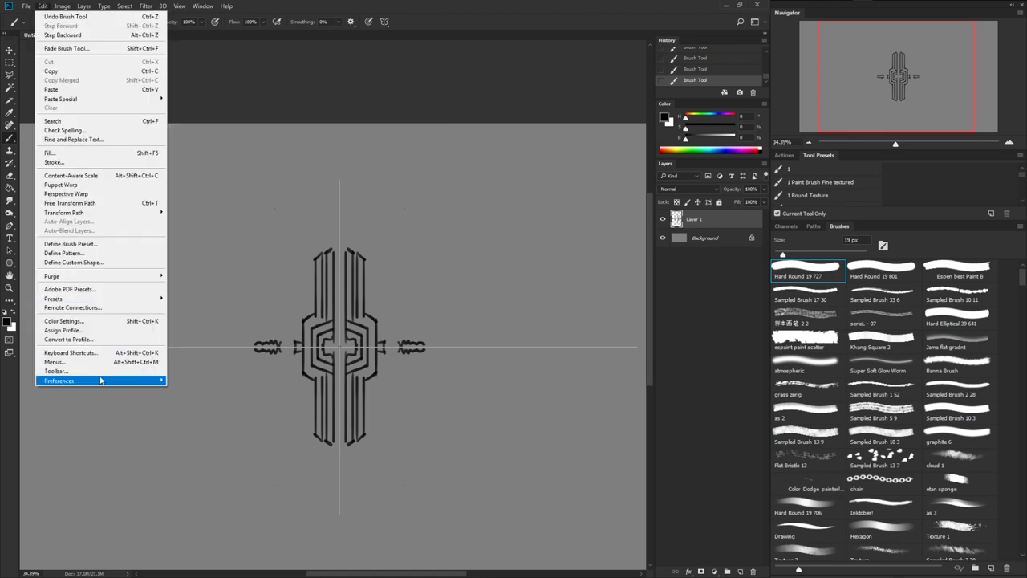
click(295, 242)
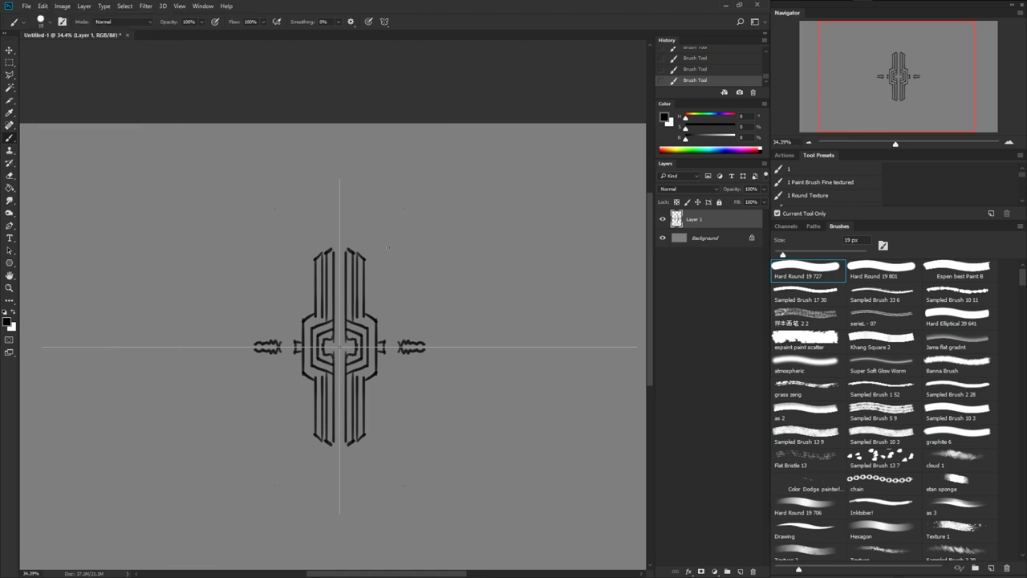